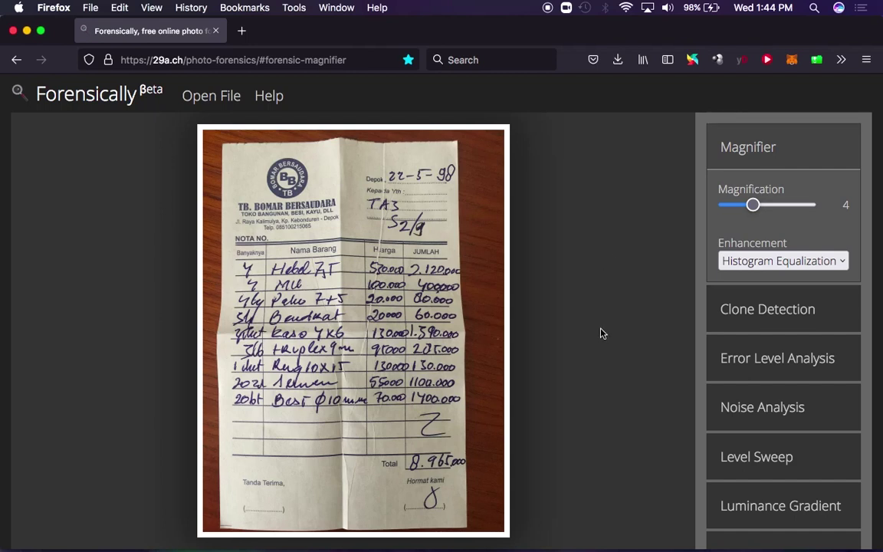
pyautogui.moveTo(411, 546)
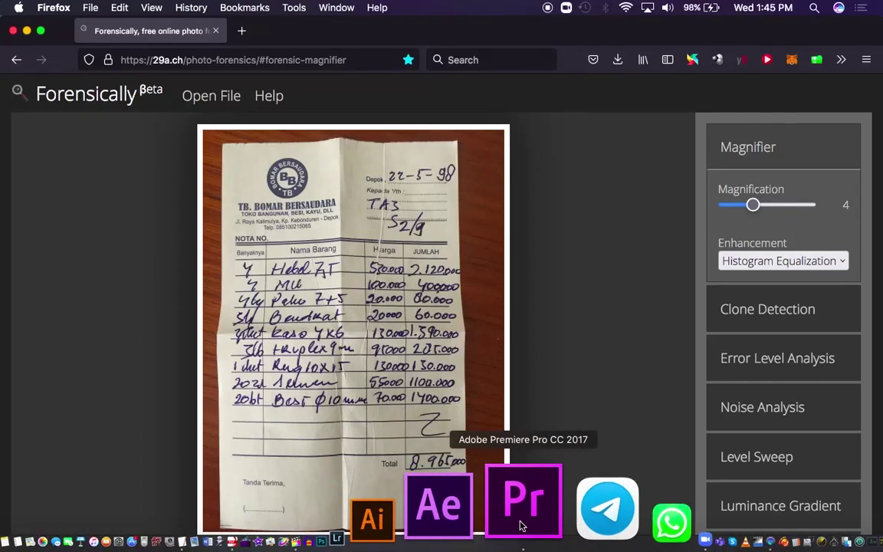
pyautogui.click(520, 525)
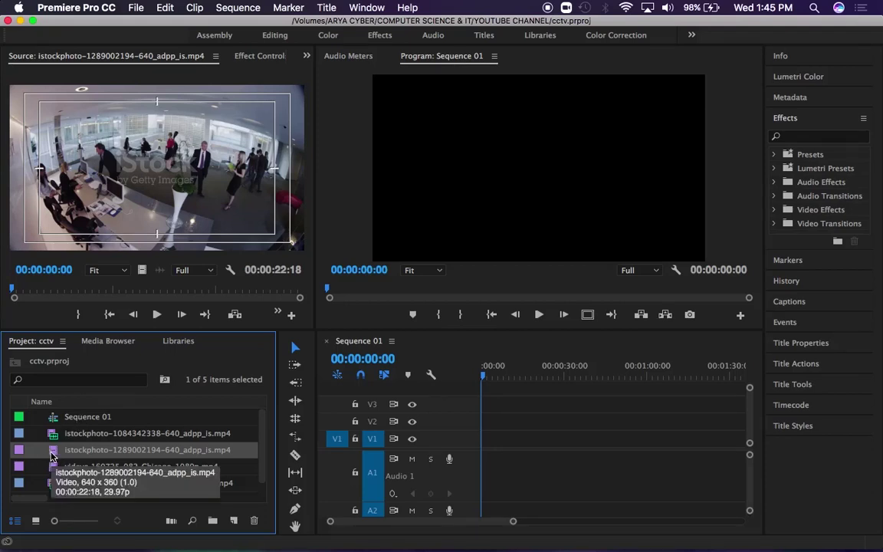
pyautogui.click(40, 317)
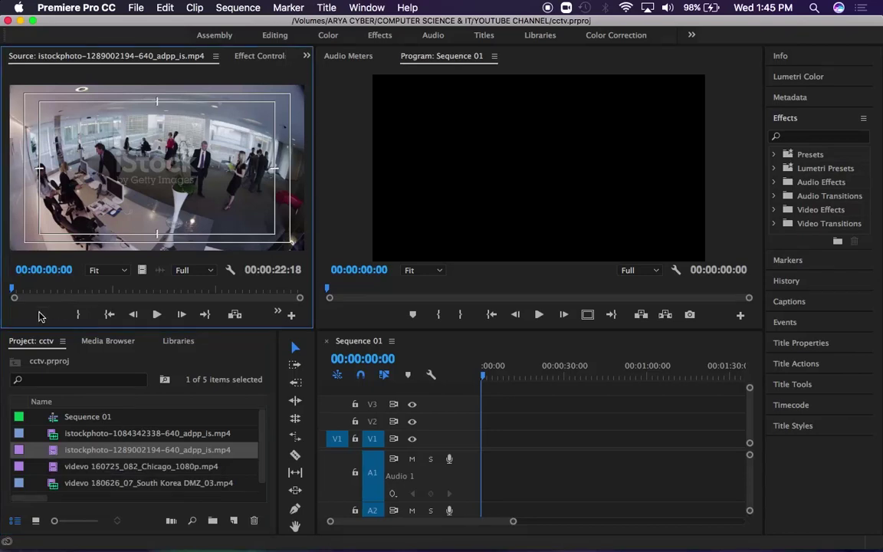
pyautogui.click(157, 314)
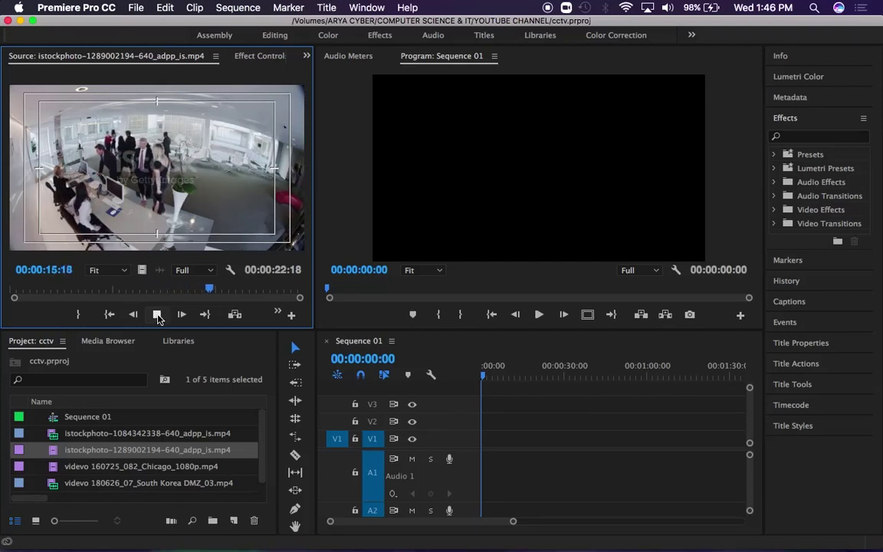
pyautogui.click(56, 455)
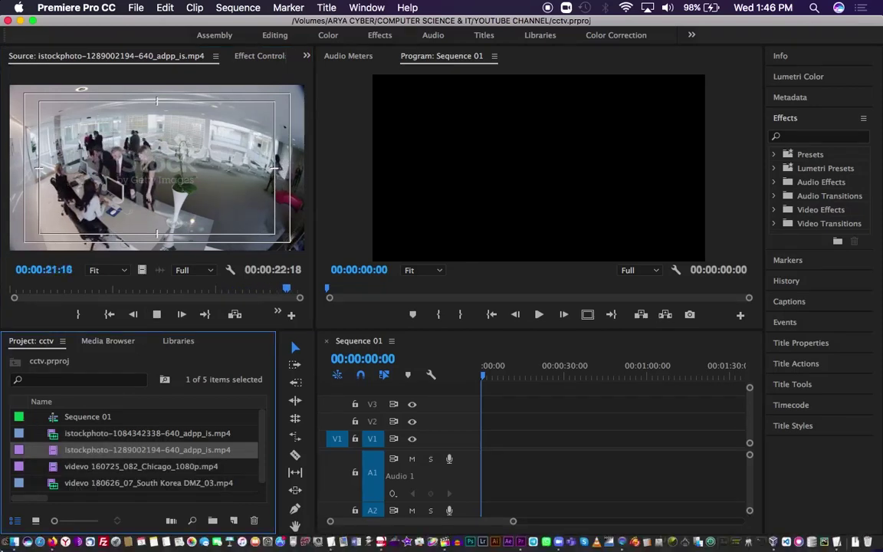
pyautogui.click(12, 536)
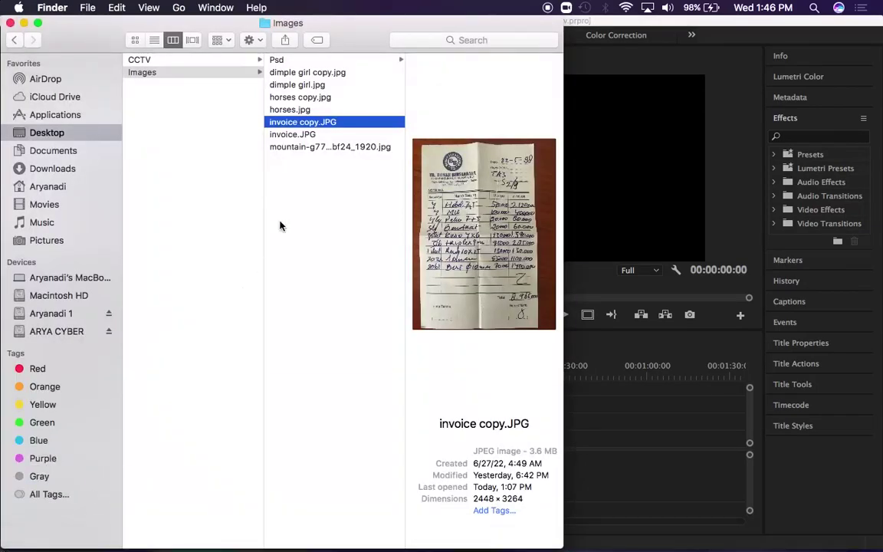
pyautogui.click(212, 61)
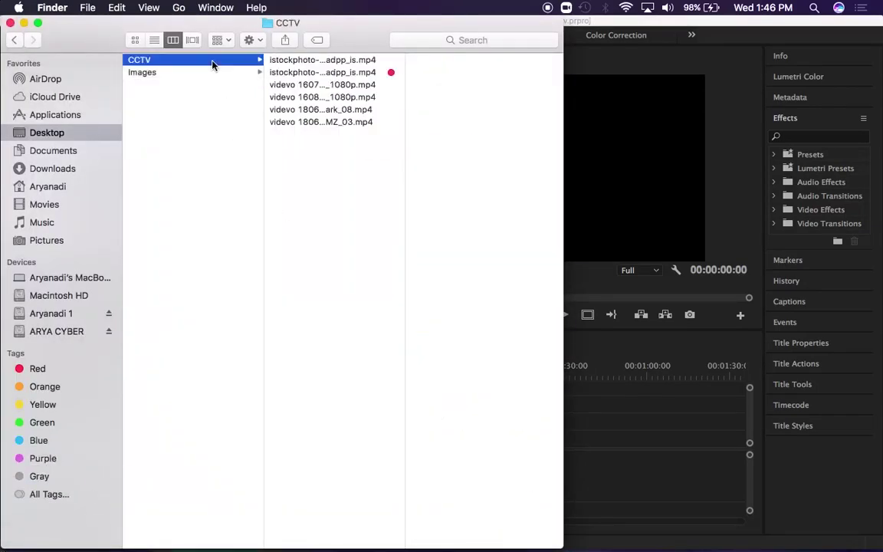
pyautogui.click(291, 73)
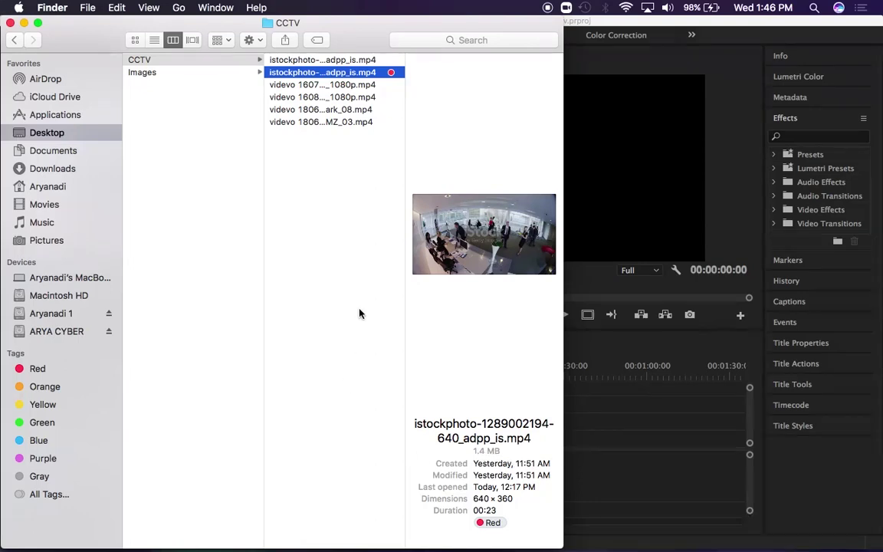
pyautogui.press('super+i')
pyautogui.click(191, 30)
pyautogui.moveTo(191, 30); pyautogui.dragTo(302, 24)
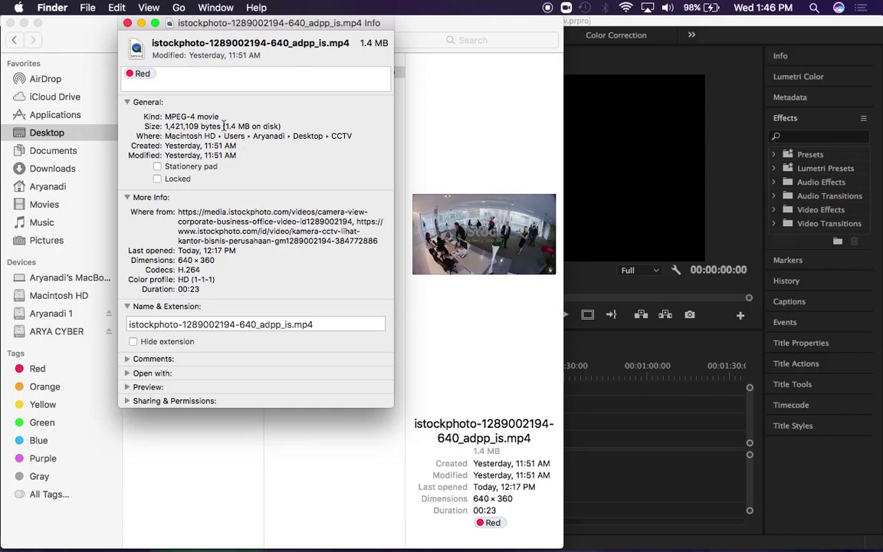
# - Examine the video's file size, download source, dimensions and codec, and close the file info
pyautogui.moveTo(287, 127); pyautogui.dragTo(162, 130)
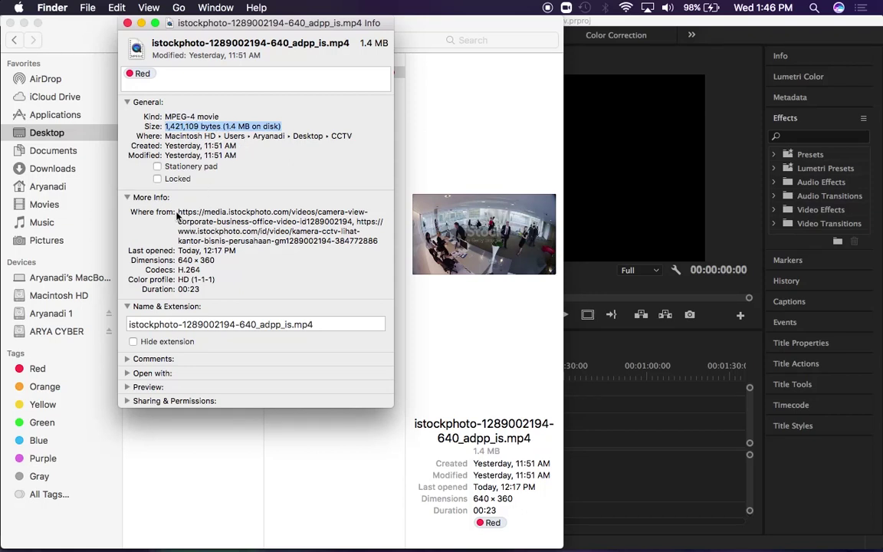
pyautogui.moveTo(178, 212); pyautogui.dragTo(383, 240)
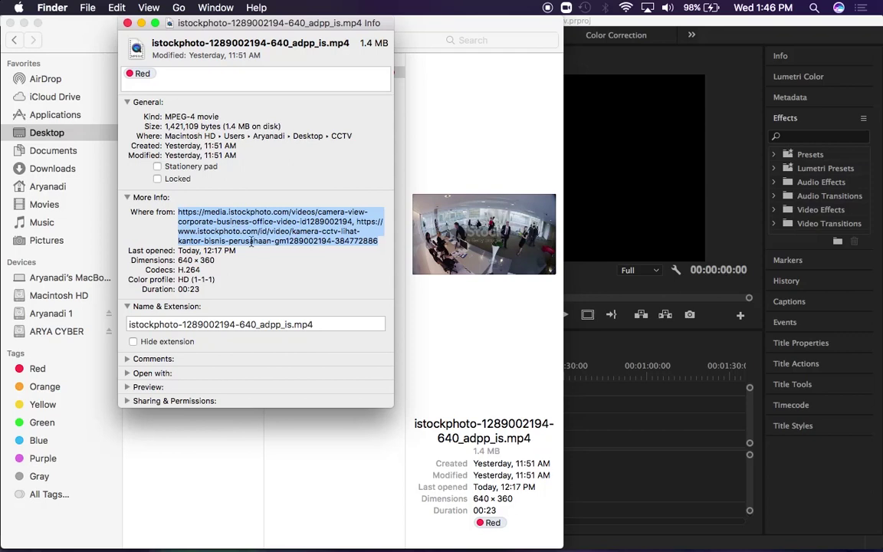
pyautogui.click(222, 262)
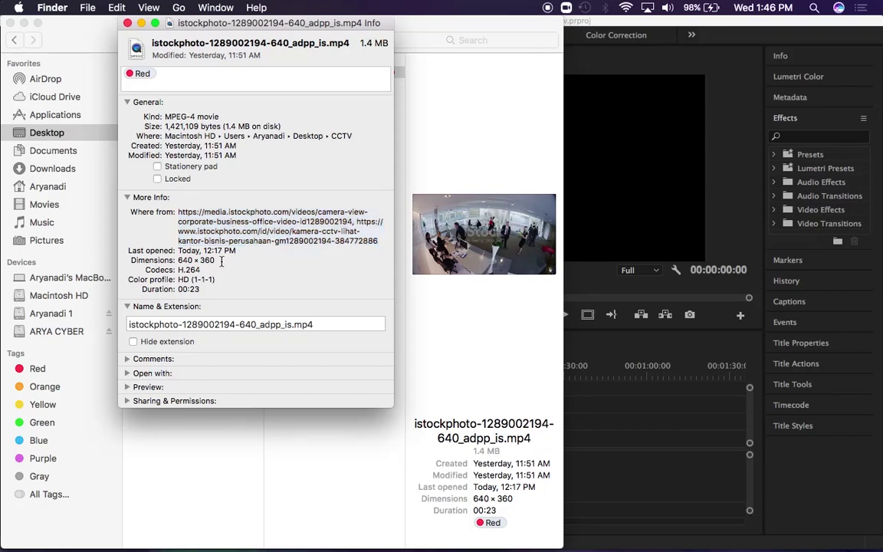
pyautogui.moveTo(222, 261); pyautogui.dragTo(170, 262)
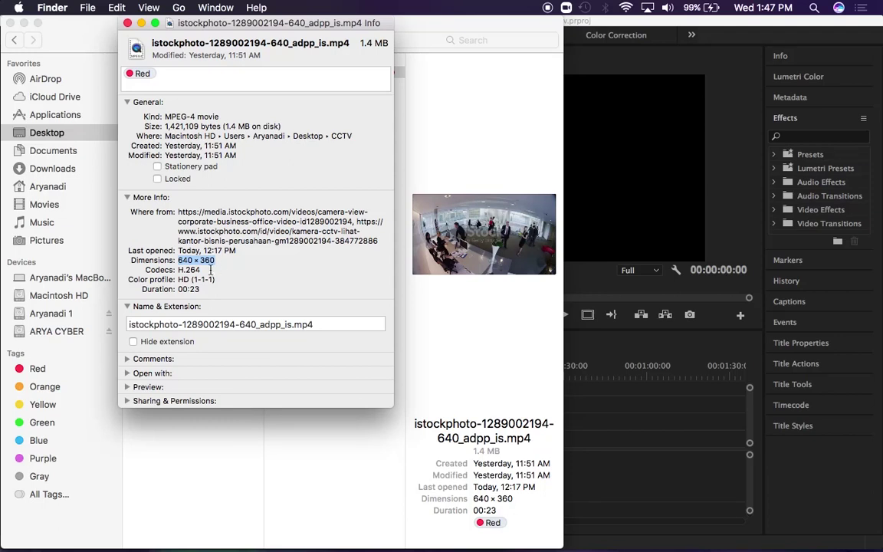
pyautogui.doubleClick(191, 270)
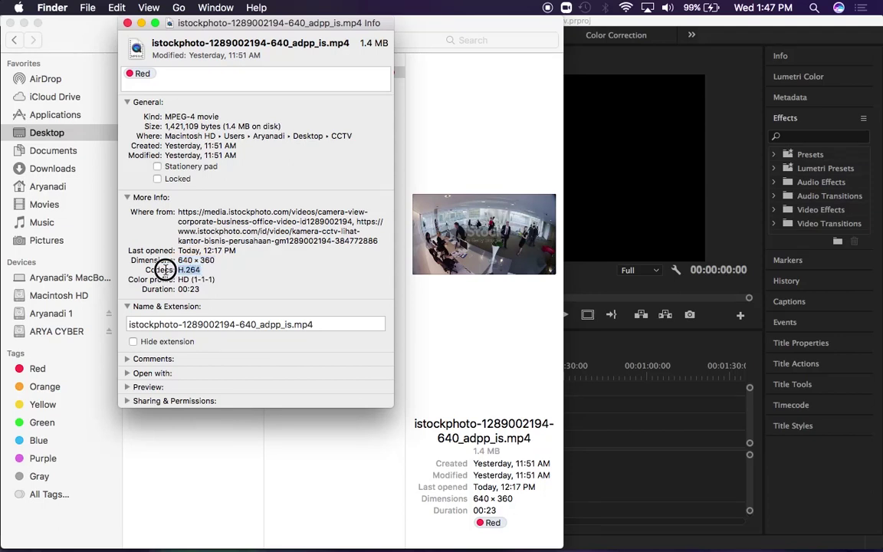
pyautogui.click(128, 23)
pyautogui.click(601, 138)
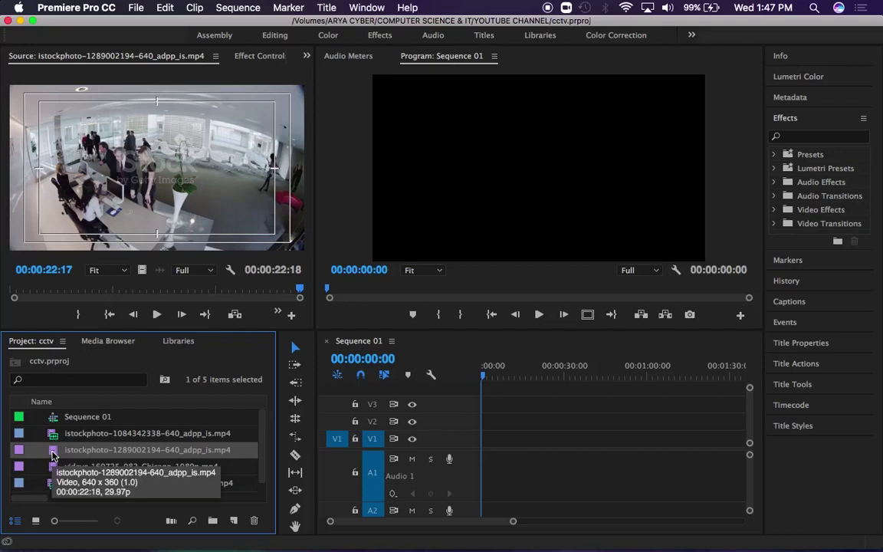
pyautogui.moveTo(52, 455); pyautogui.dragTo(485, 443)
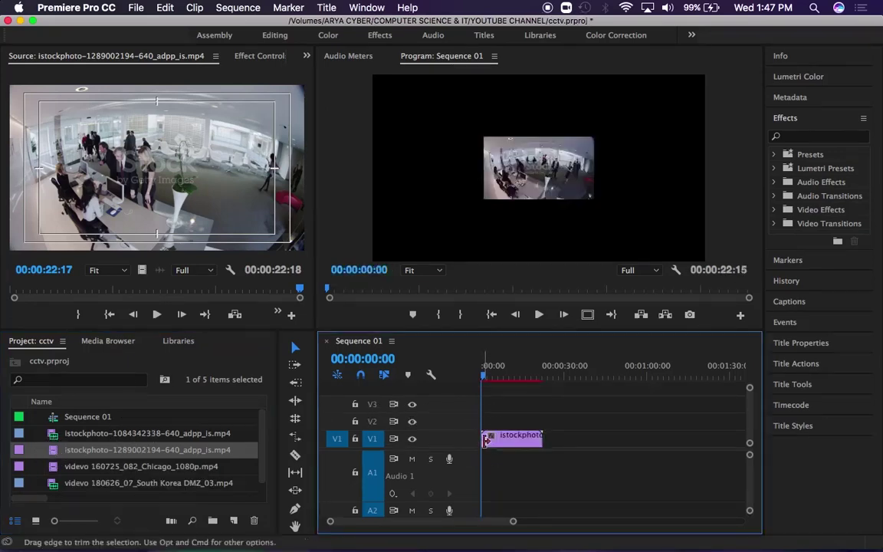
pyautogui.click(488, 377)
pyautogui.moveTo(487, 377); pyautogui.dragTo(504, 375)
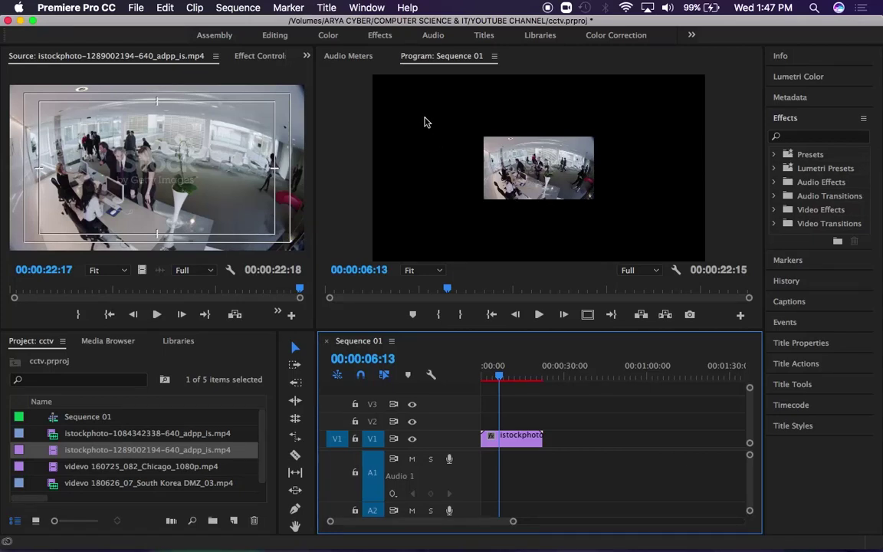
# - Review the sequence settings, including editing mode and video preview width and height, and leave without changing them
pyautogui.click(402, 123)
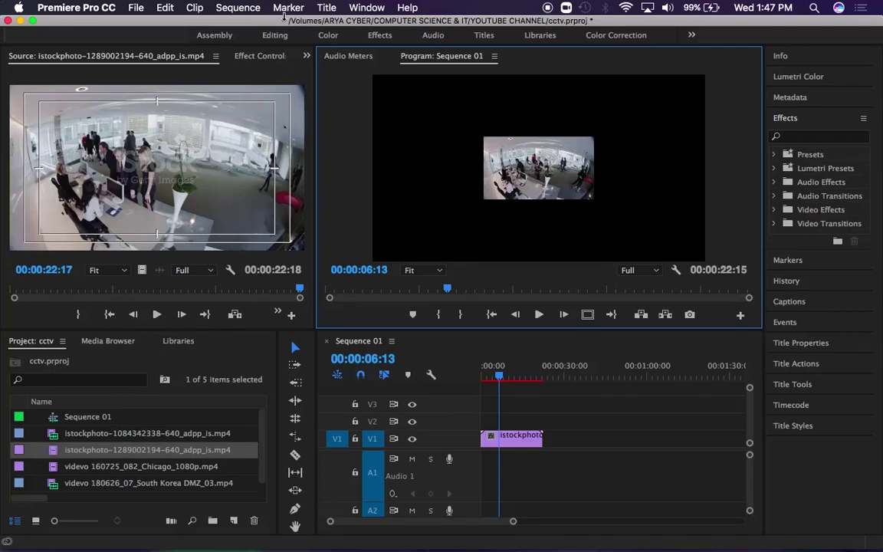
pyautogui.click(237, 7)
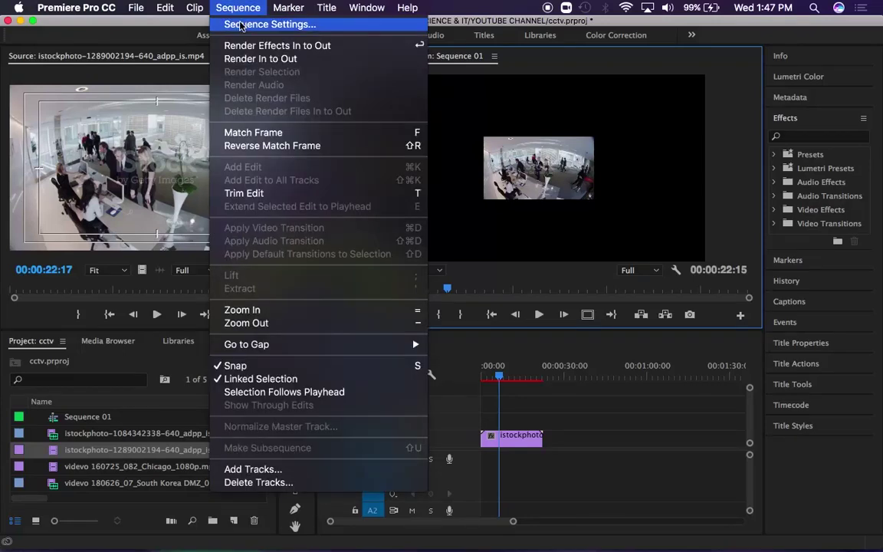
pyautogui.click(241, 25)
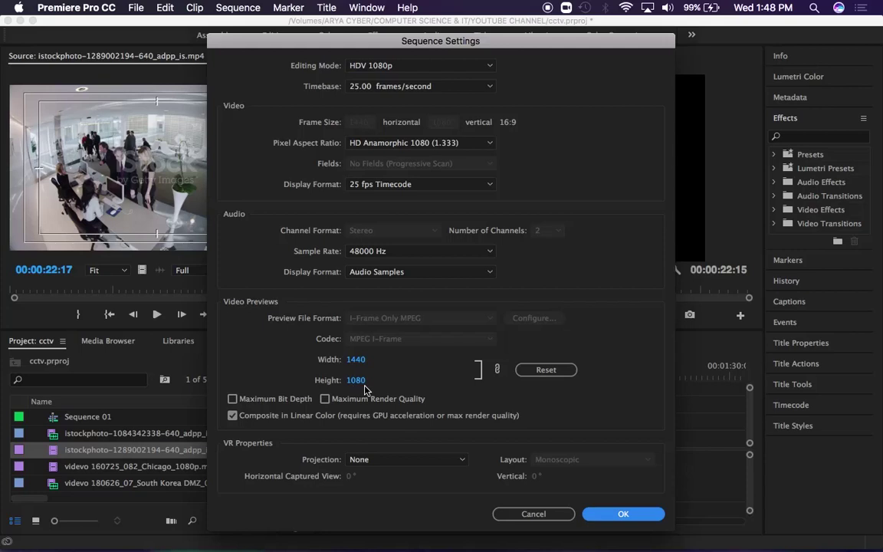
pyautogui.click(546, 519)
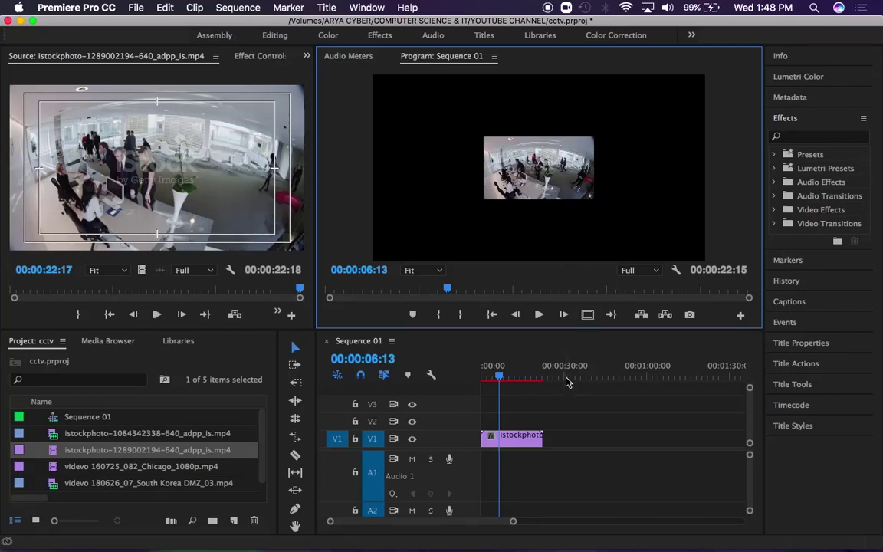
# - Scale the office CCTV clip up in the program monitor until it fills the whole sequence frame
pyautogui.click(531, 181)
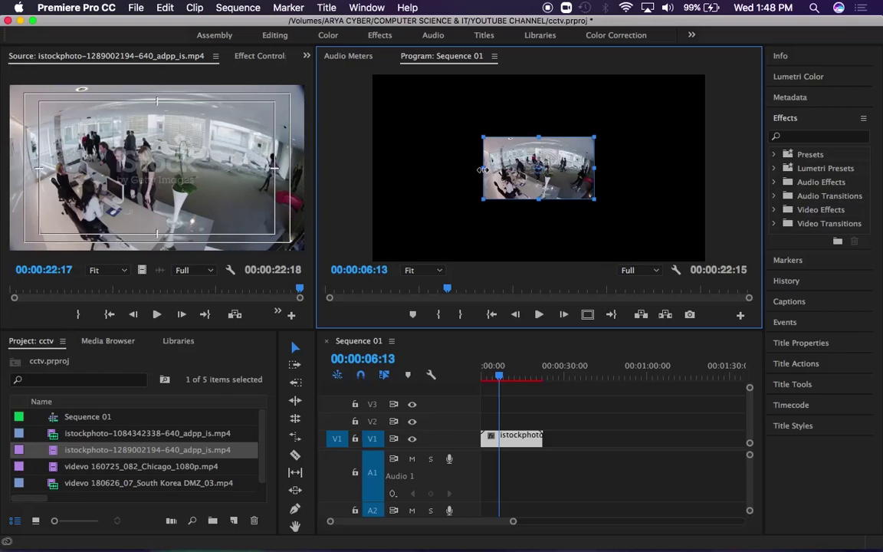
pyautogui.moveTo(482, 169); pyautogui.dragTo(403, 193)
pyautogui.moveTo(389, 196); pyautogui.dragTo(334, 217)
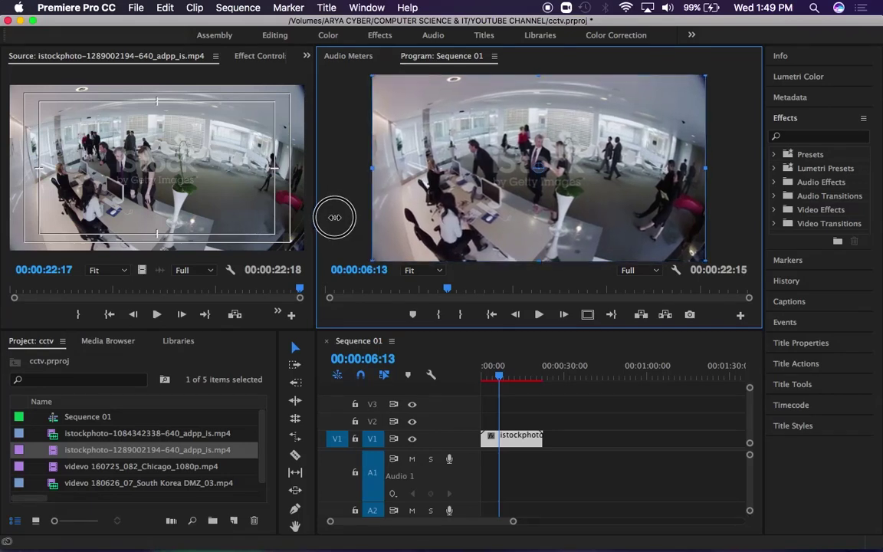
pyautogui.moveTo(334, 217); pyautogui.dragTo(335, 218)
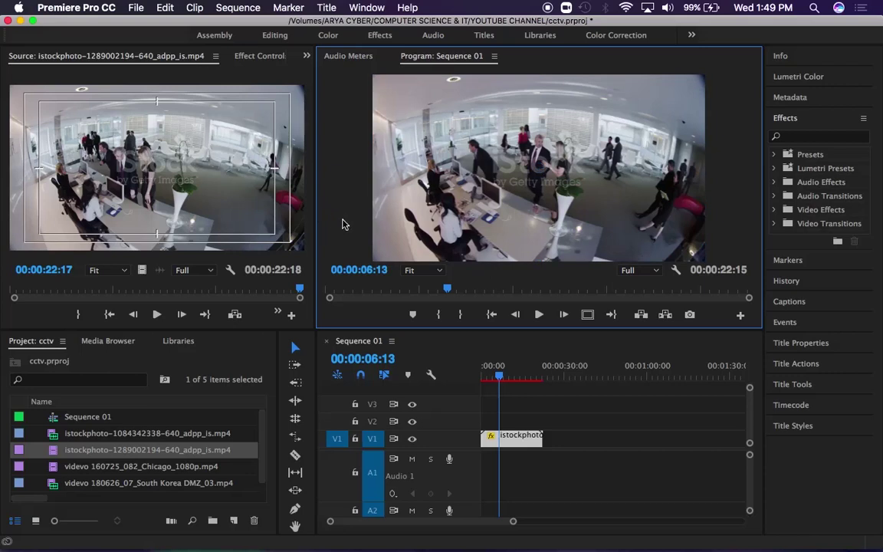
# - Play the enlarged clip from the beginning of the sequence, stop it, and return the playhead to 00:00:00:00
pyautogui.click(475, 379)
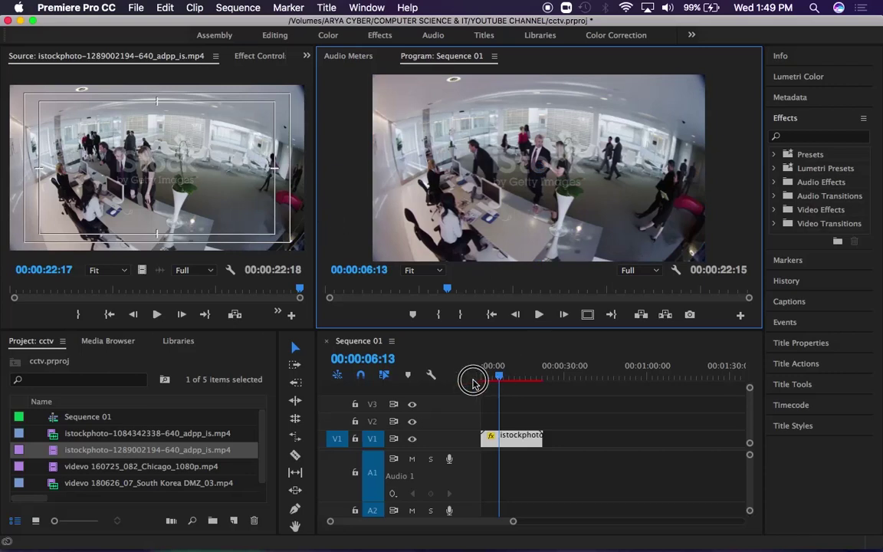
pyautogui.moveTo(500, 375); pyautogui.dragTo(481, 376)
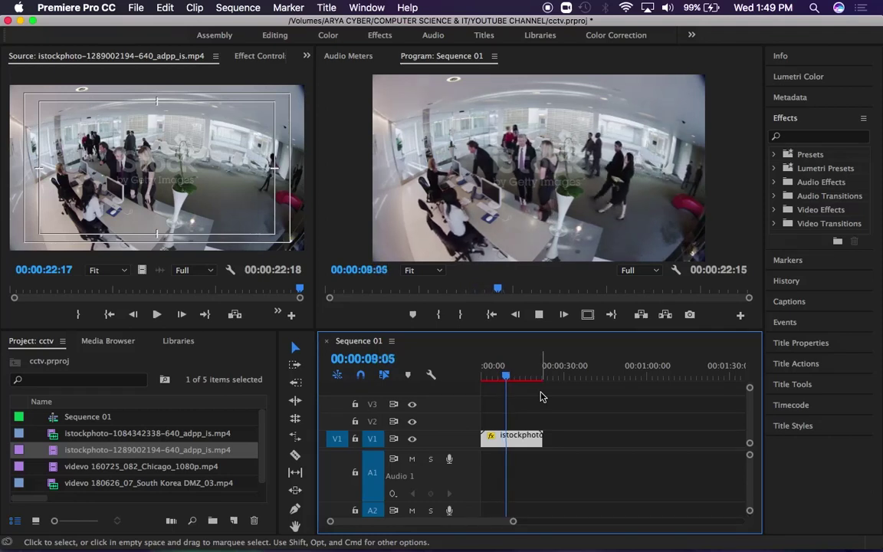
pyautogui.press('space')
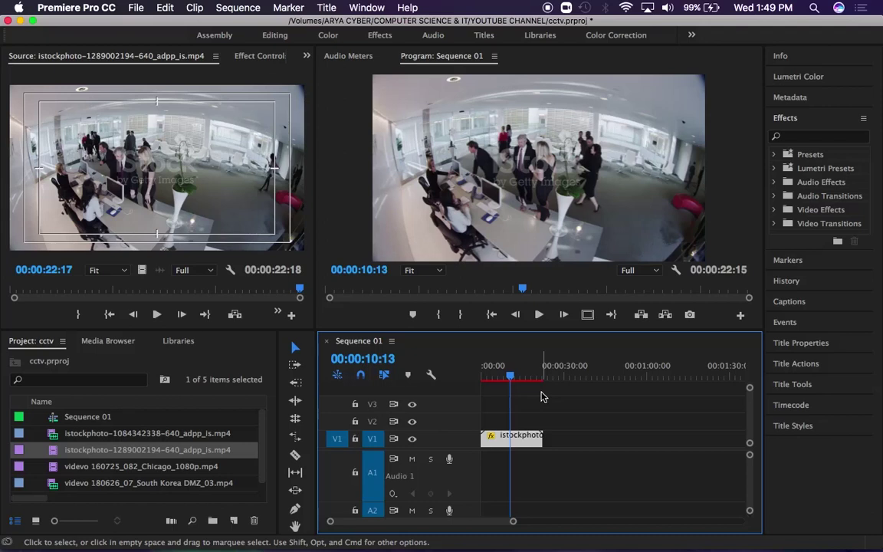
pyautogui.moveTo(509, 375); pyautogui.dragTo(481, 376)
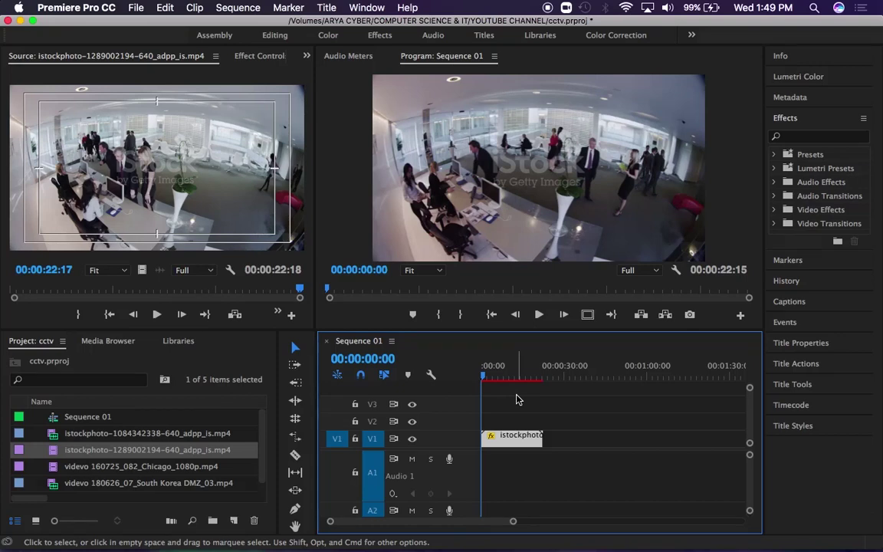
# - Open the properties of the clip on track V1 and examine its image size and file size
pyautogui.rightClick(504, 444)
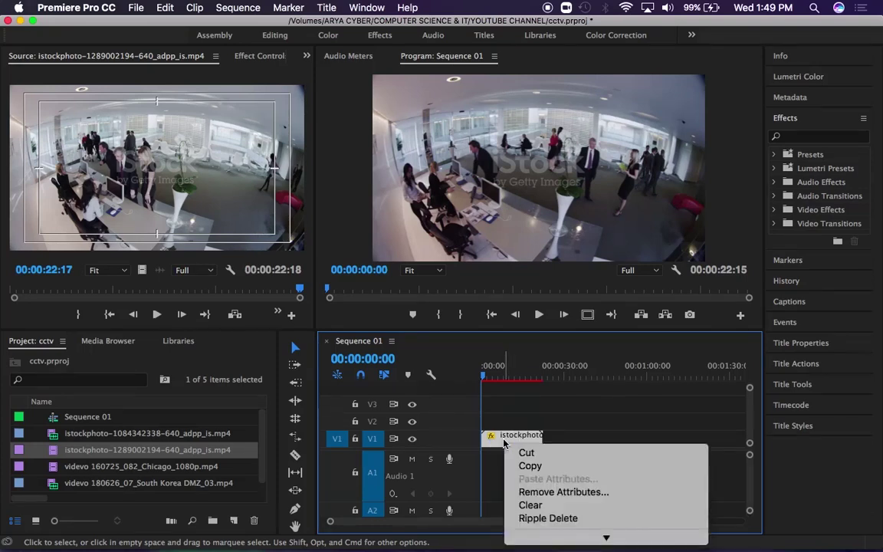
pyautogui.moveTo(536, 546)
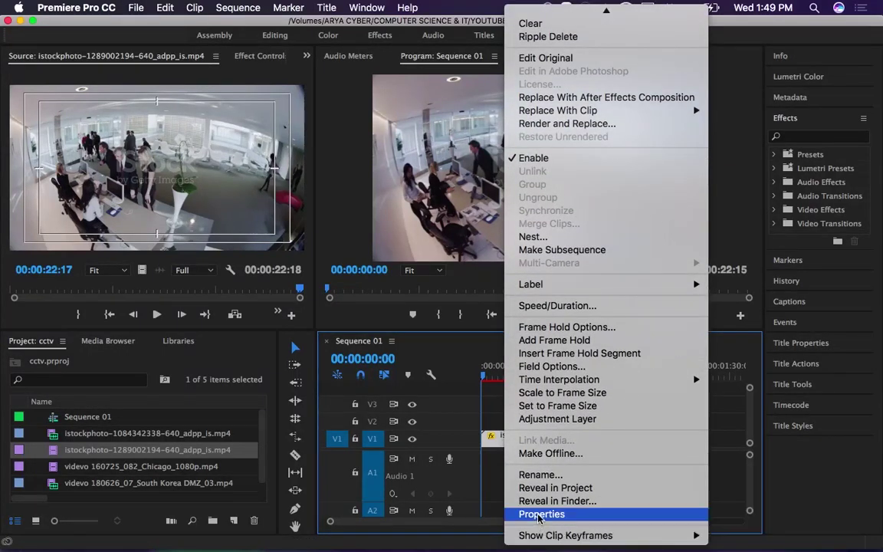
pyautogui.click(541, 515)
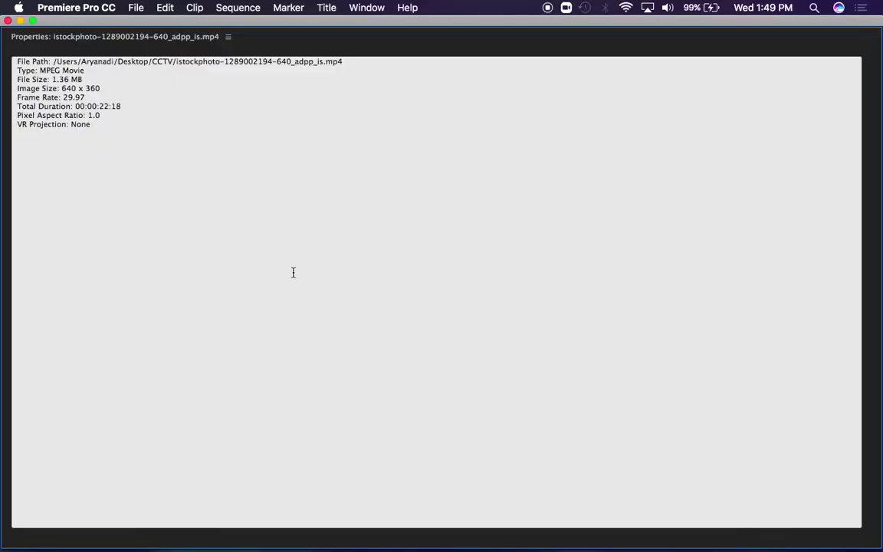
pyautogui.click(101, 89)
pyautogui.moveTo(102, 89); pyautogui.dragTo(10, 88)
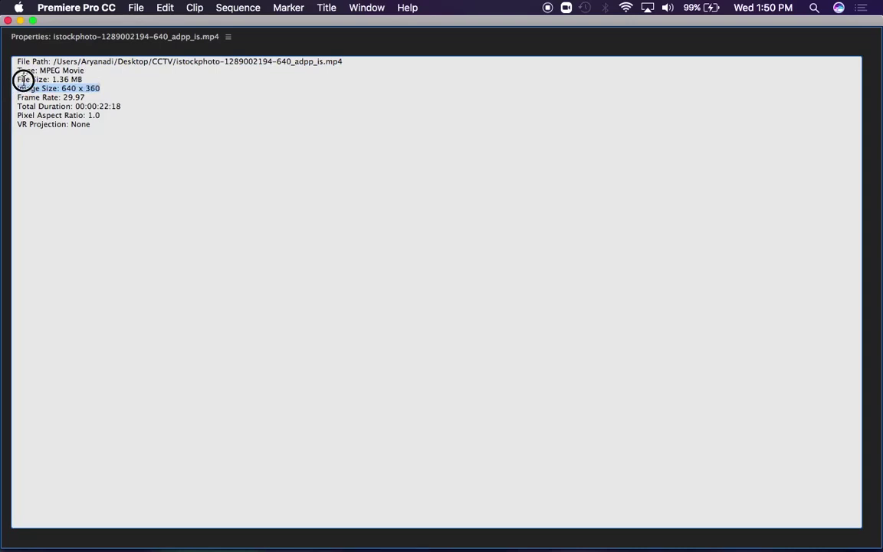
pyautogui.tripleClick(18, 80)
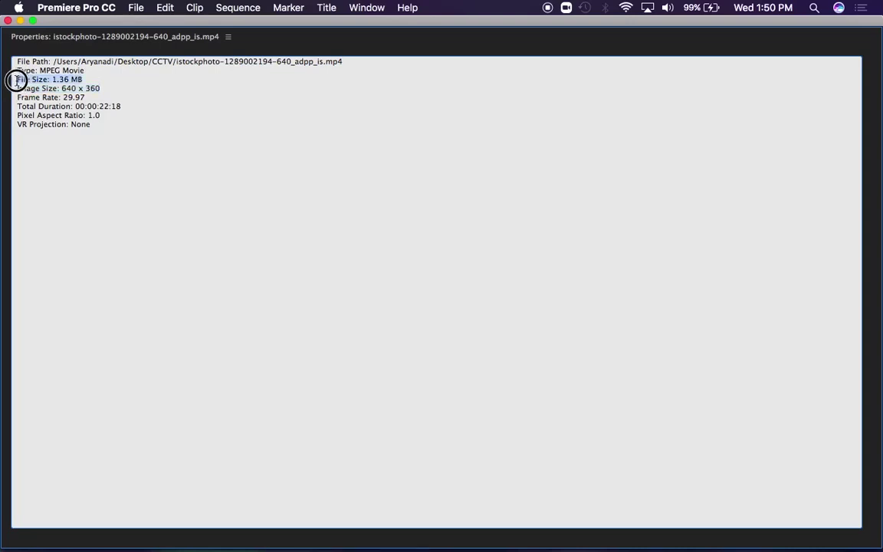
pyautogui.tripleClick(104, 89)
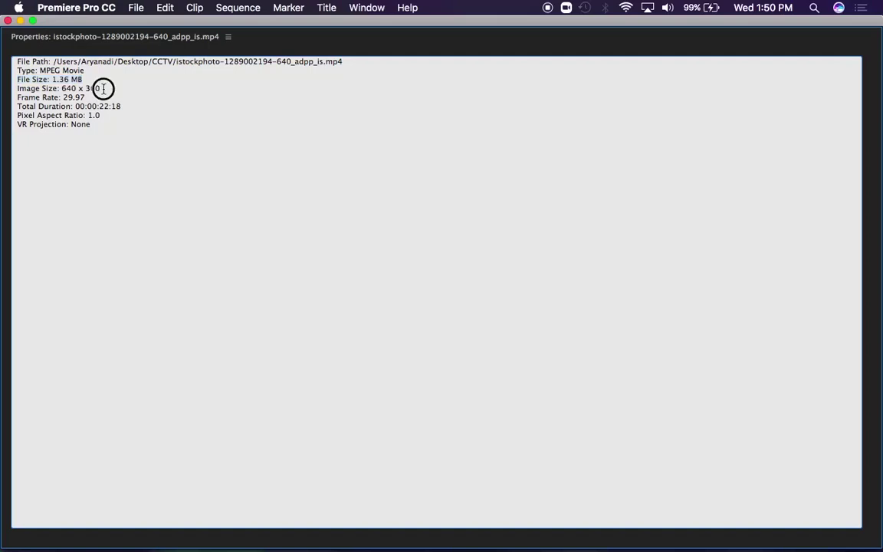
pyautogui.tripleClick(11, 80)
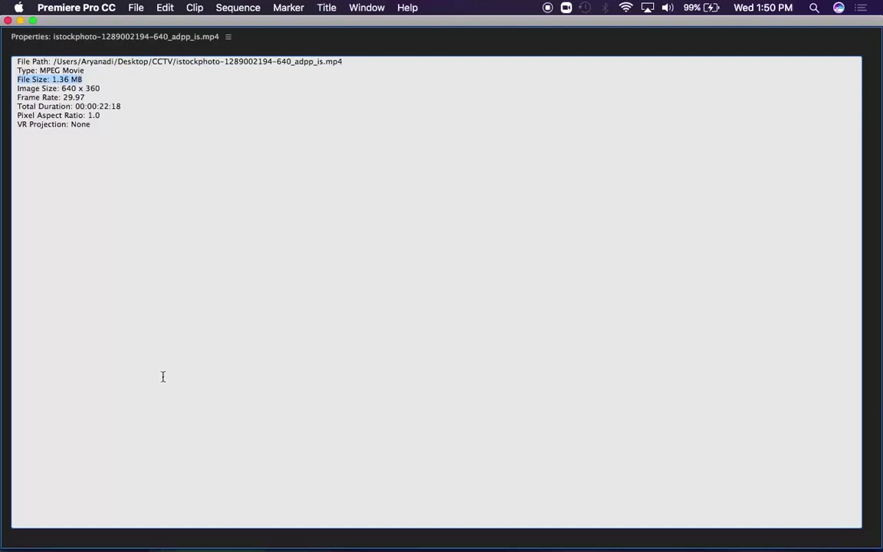
pyautogui.click(12, 521)
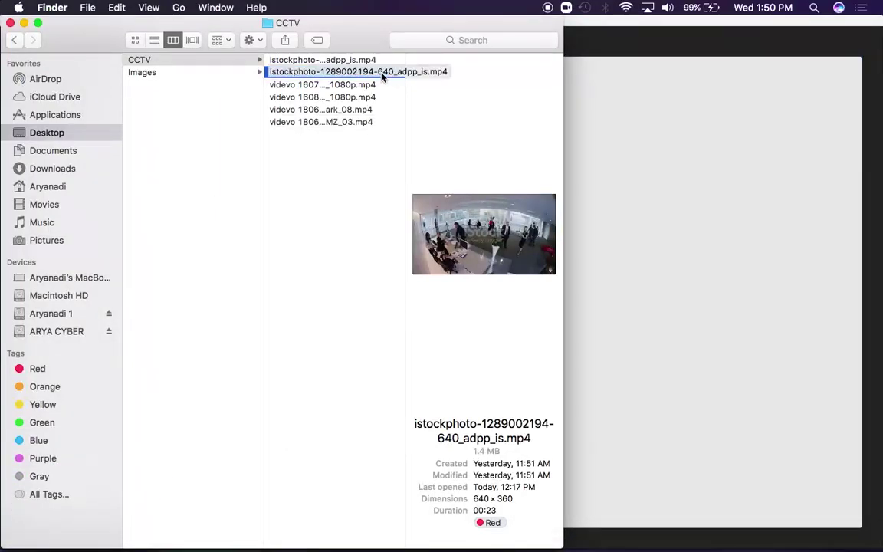
pyautogui.press('super+i')
pyautogui.moveTo(174, 29); pyautogui.dragTo(770, 21)
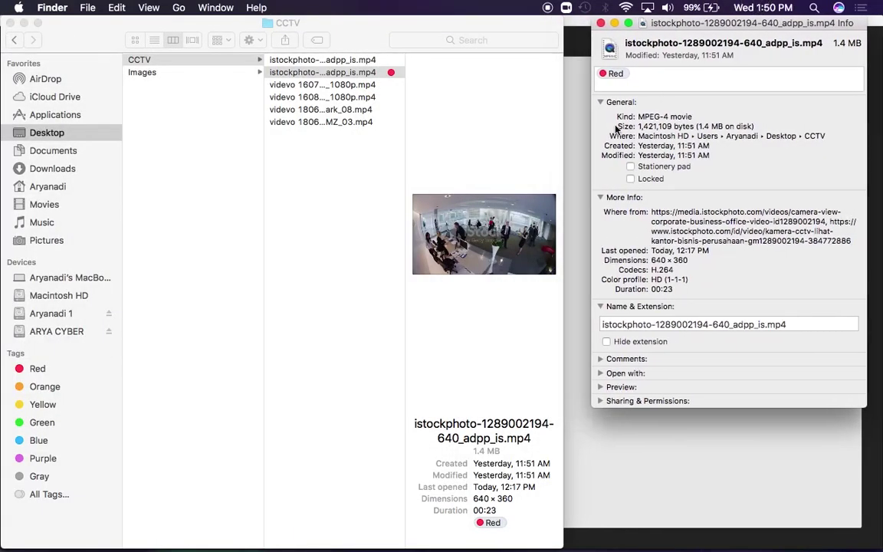
pyautogui.moveTo(693, 256); pyautogui.dragTo(524, 235)
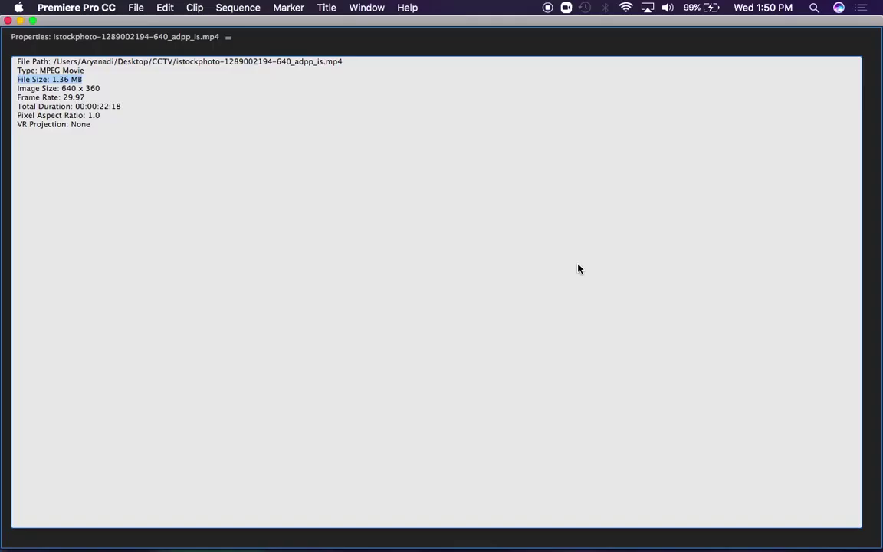
# - Check the image size in Premiere Pro's clip properties and close the properties window
pyautogui.click(107, 88)
pyautogui.moveTo(107, 88); pyautogui.dragTo(20, 87)
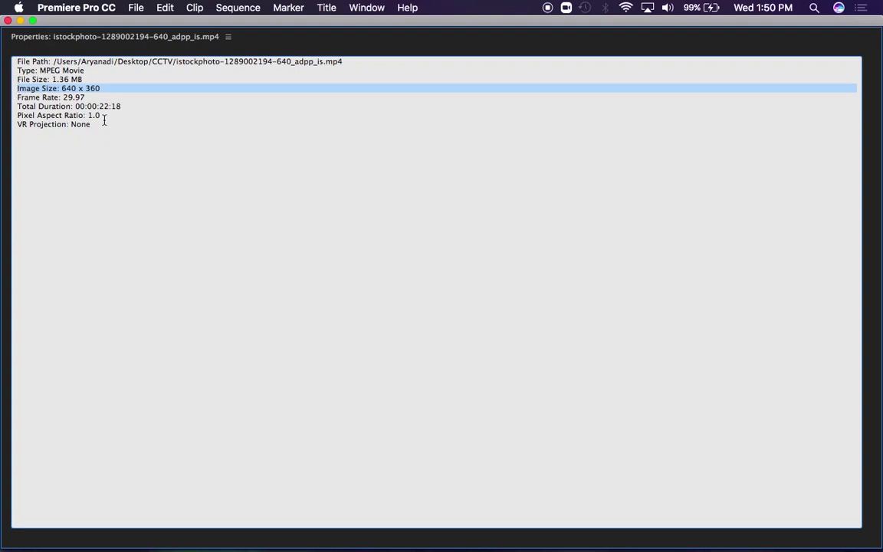
pyautogui.click(178, 155)
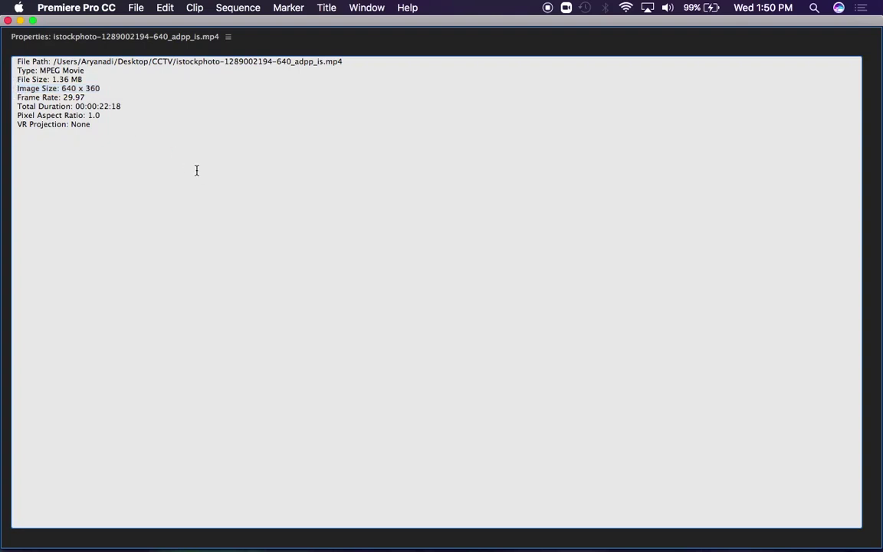
pyautogui.click(7, 21)
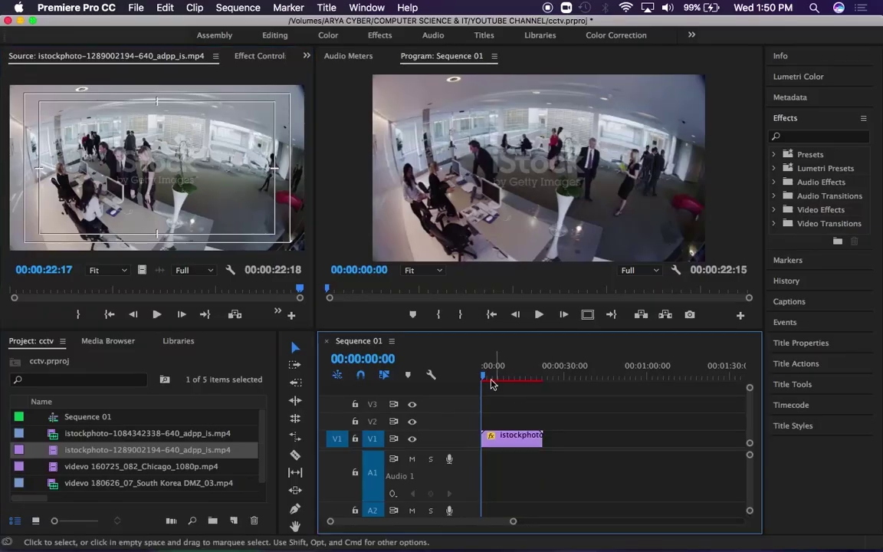
# - Render the CCTV clip on track V1 and play the rendered result from 00:00:06:00 for a moment
pyautogui.moveTo(491, 381); pyautogui.dragTo(500, 378)
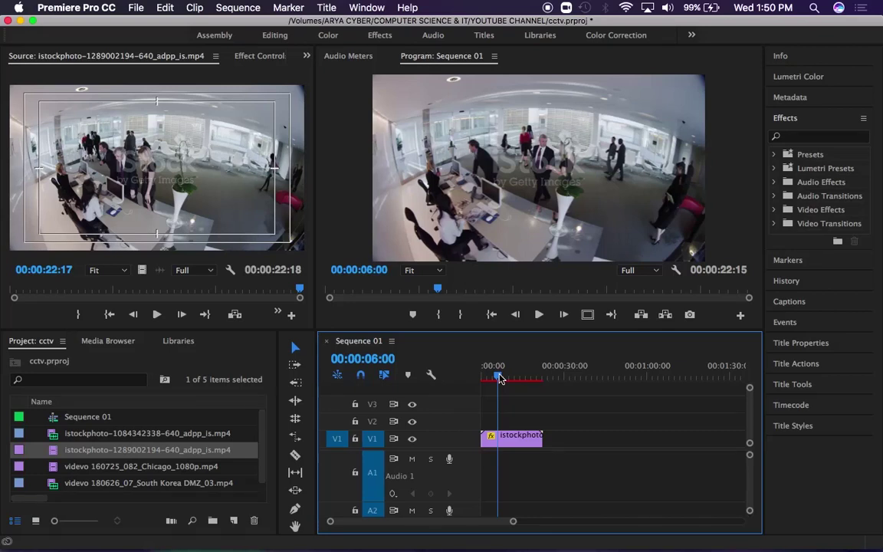
pyautogui.click(238, 8)
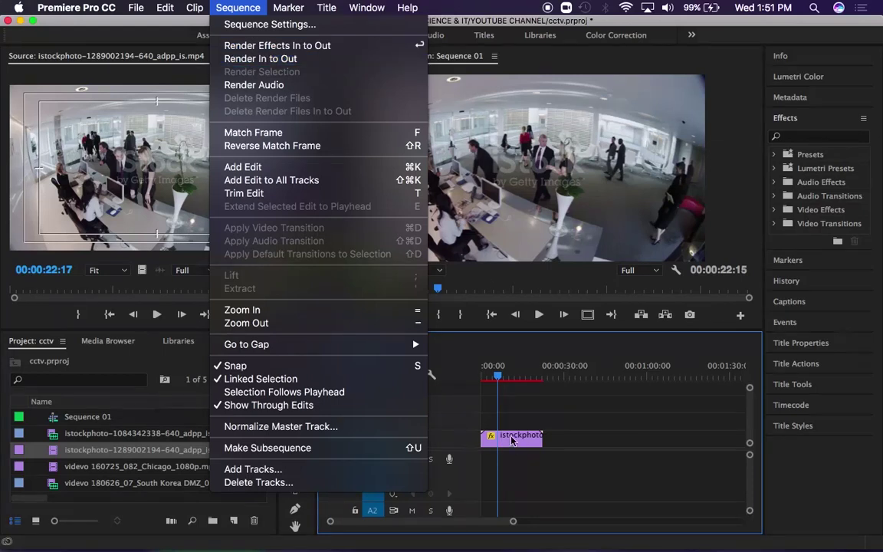
pyautogui.click(464, 399)
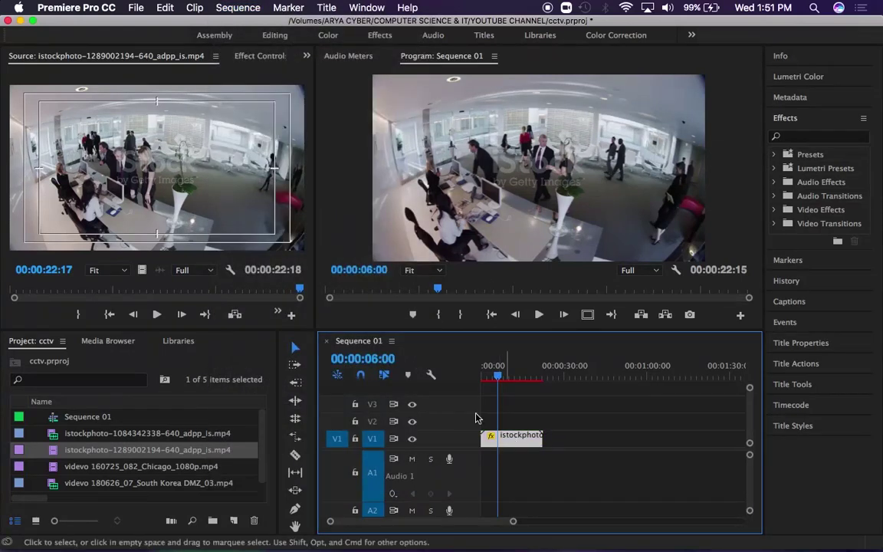
pyautogui.click(216, 9)
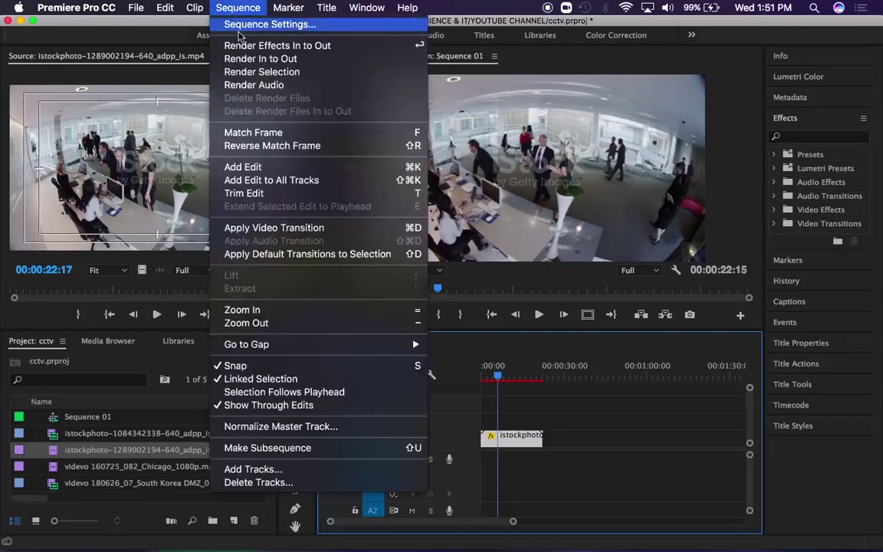
pyautogui.click(236, 73)
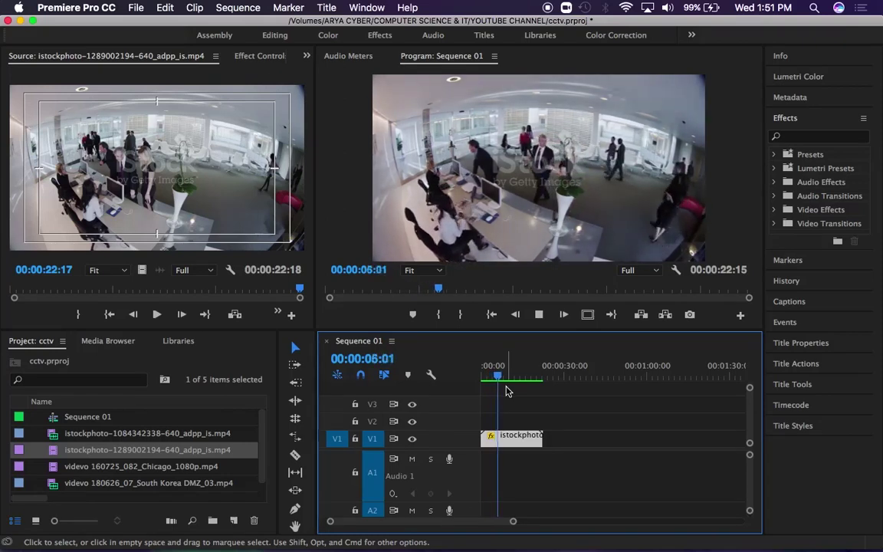
pyautogui.press('space')
pyautogui.click(127, 8)
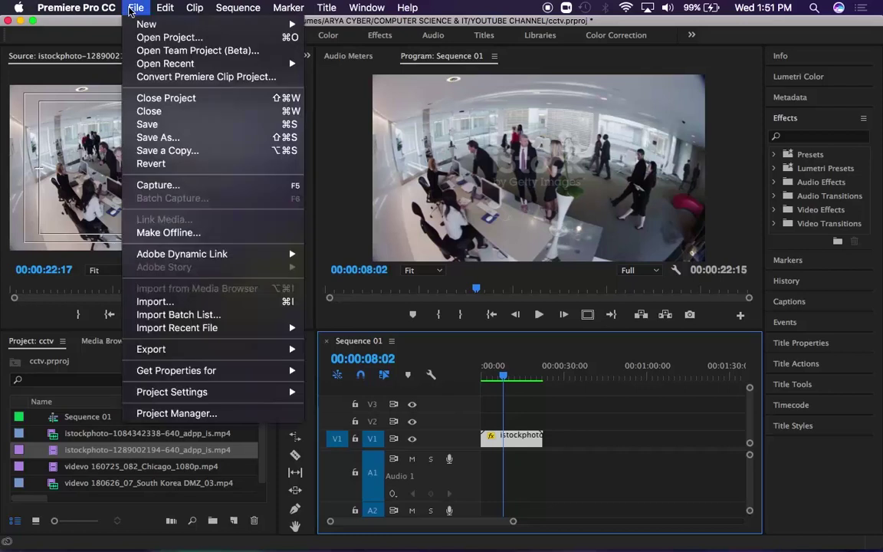
pyautogui.moveTo(164, 353)
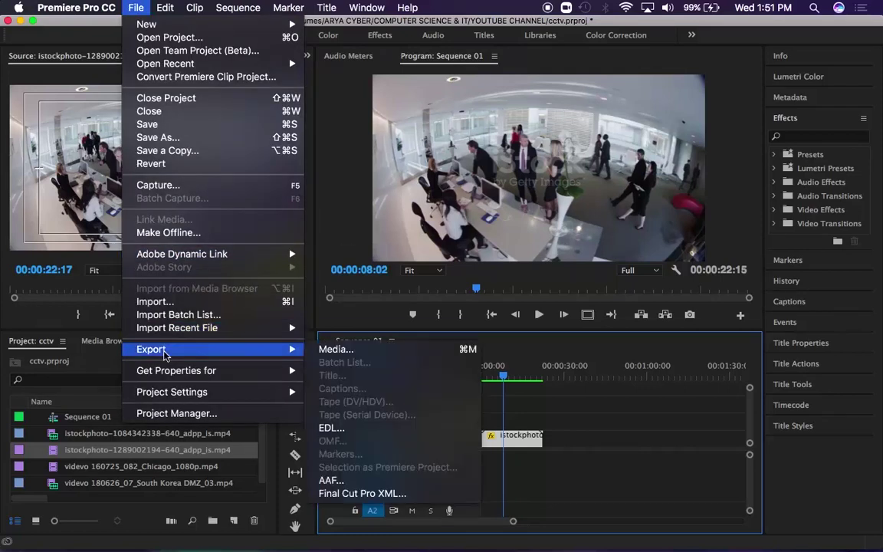
pyautogui.click(333, 350)
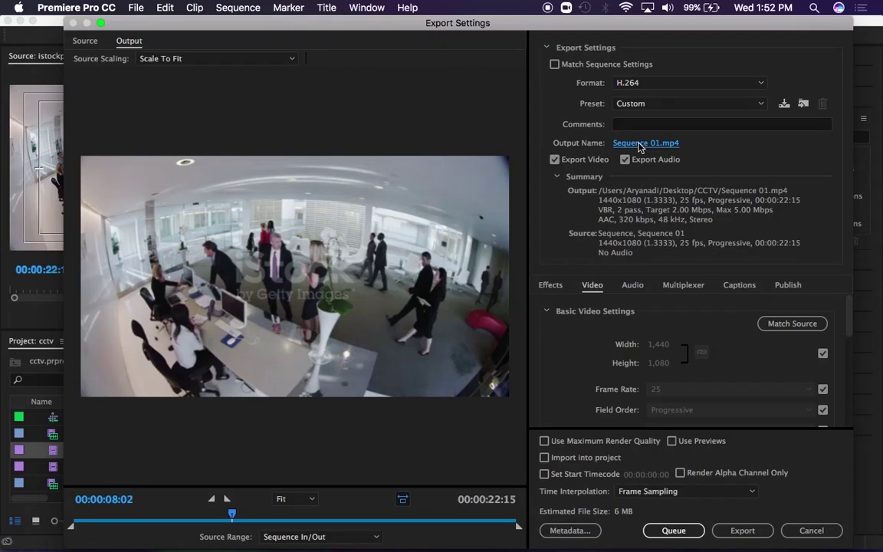
pyautogui.click(639, 144)
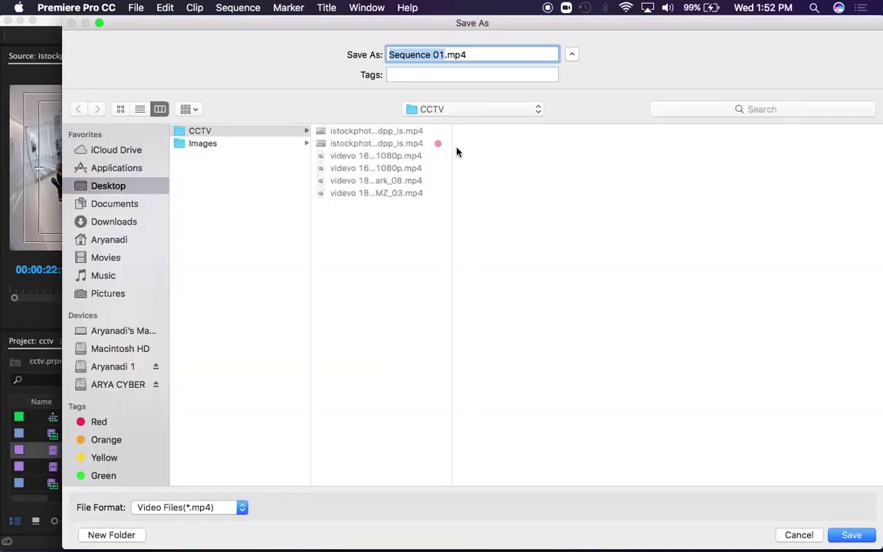
pyautogui.press('super+v')
pyautogui.click(536, 54)
pyautogui.press('Right')
pyautogui.press('Right')
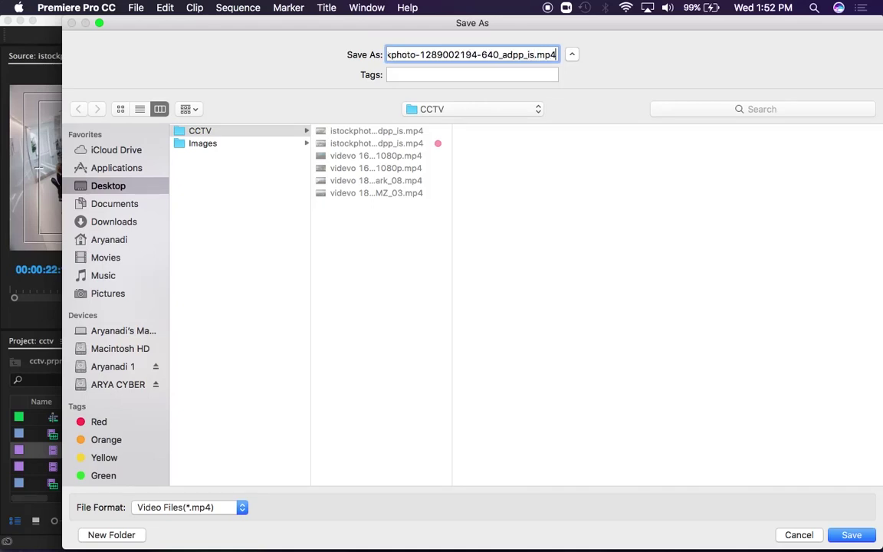
pyautogui.write('COPY')
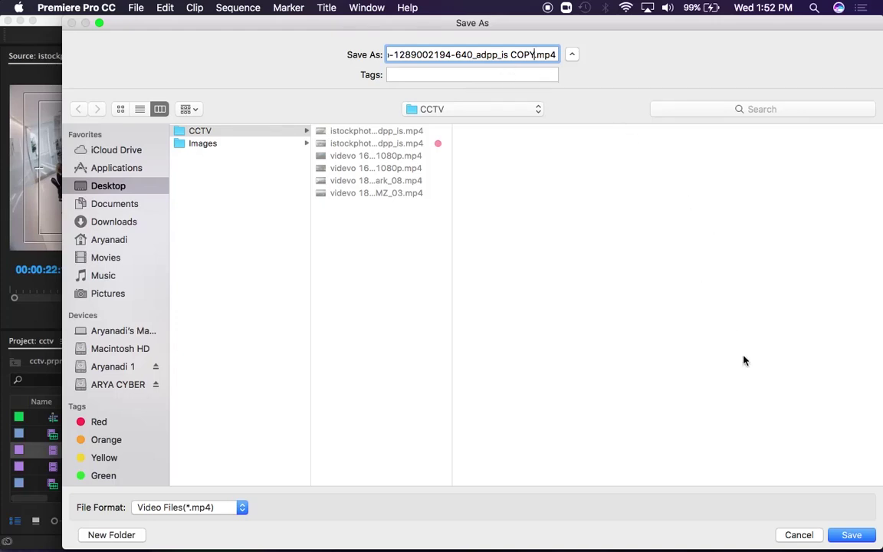
pyautogui.click(851, 535)
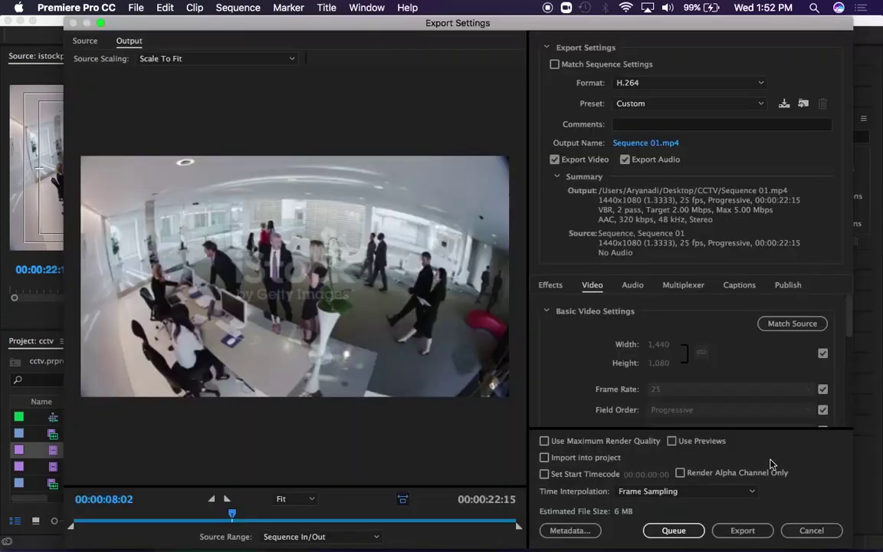
# - Review the video, bitrate and advanced export settings, and export the sequence with them
pyautogui.scroll(-10, 566, 380)
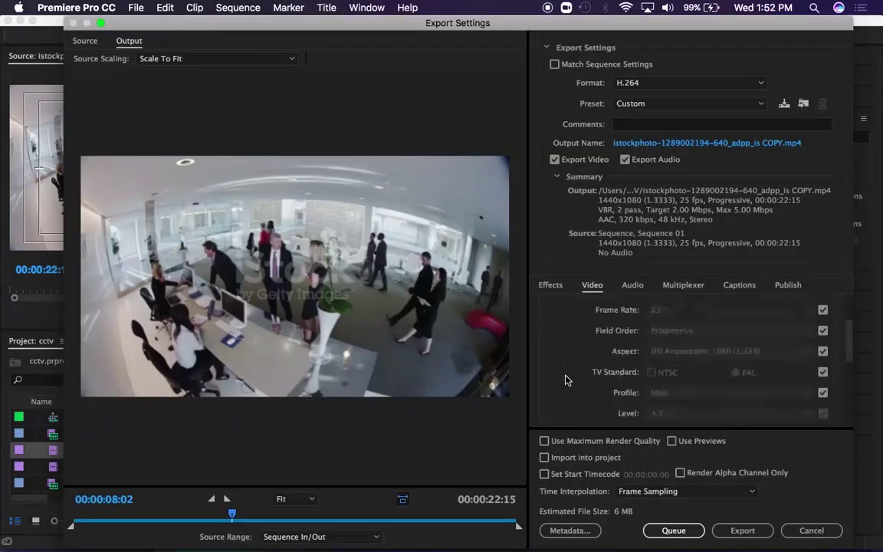
pyautogui.scroll(10, 566, 379)
pyautogui.scroll(-5, 566, 380)
pyautogui.scroll(-3, 566, 379)
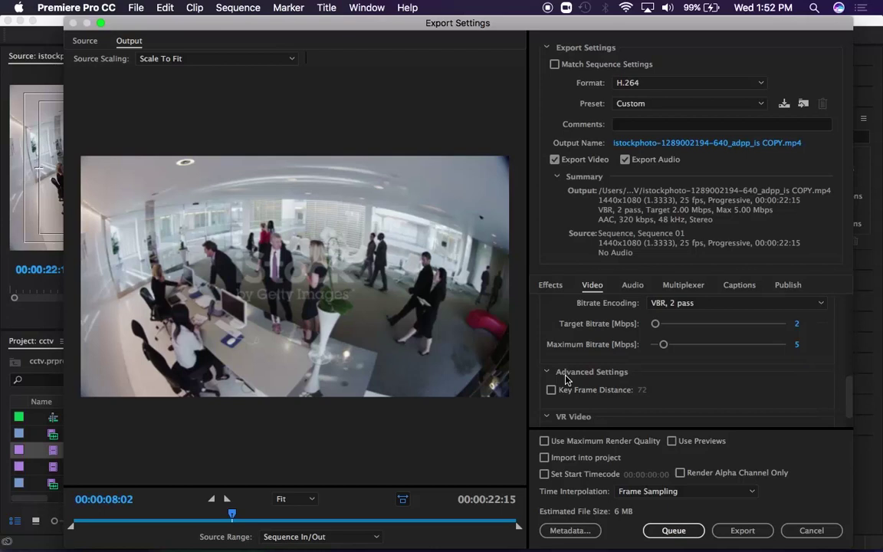
pyautogui.scroll(1, 566, 379)
pyautogui.scroll(-2, 566, 380)
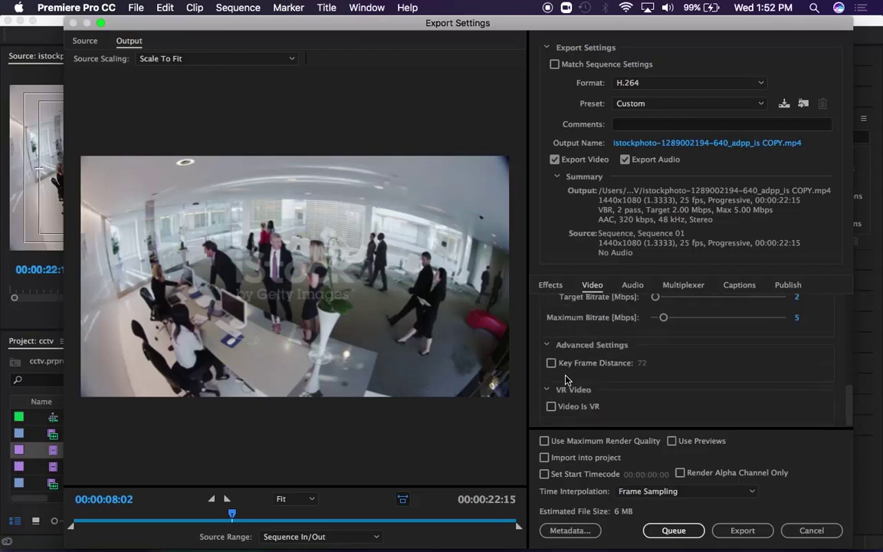
pyautogui.click(743, 531)
pyautogui.moveTo(529, 240); pyautogui.dragTo(363, 23)
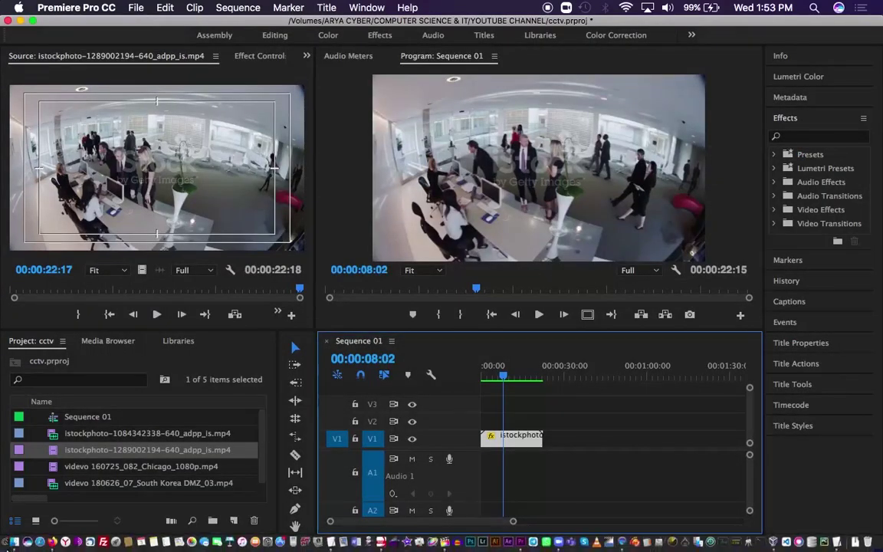
# - In Finder, open the exported COPY.mp4's file info and place it beside the original video's info window
pyautogui.click(17, 529)
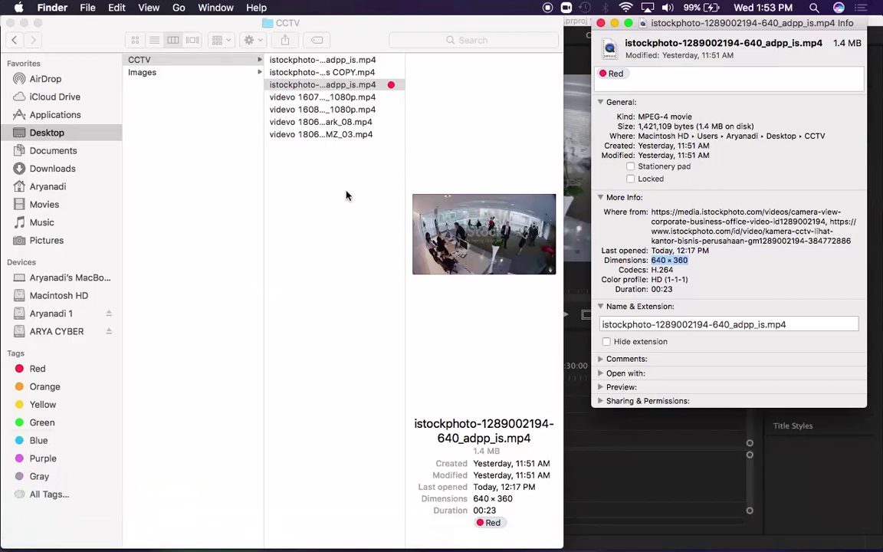
pyautogui.click(311, 170)
pyautogui.click(381, 73)
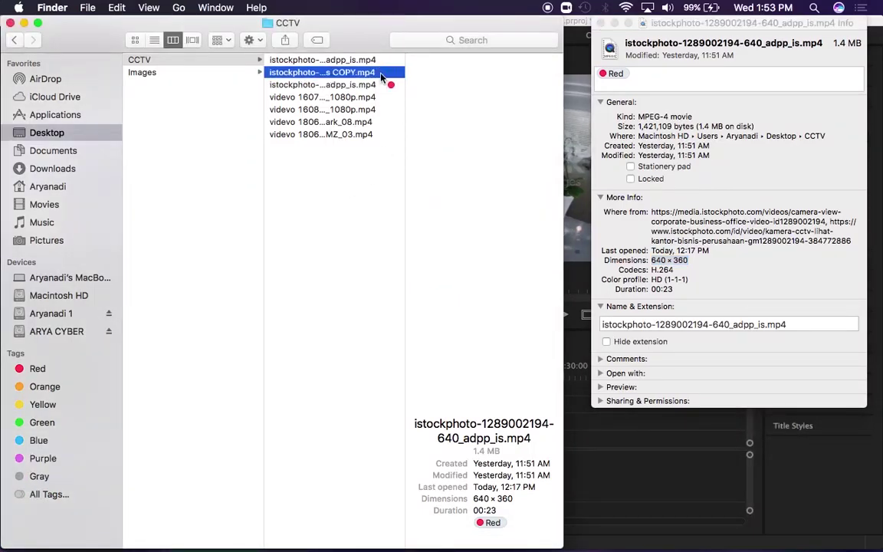
pyautogui.click(381, 73)
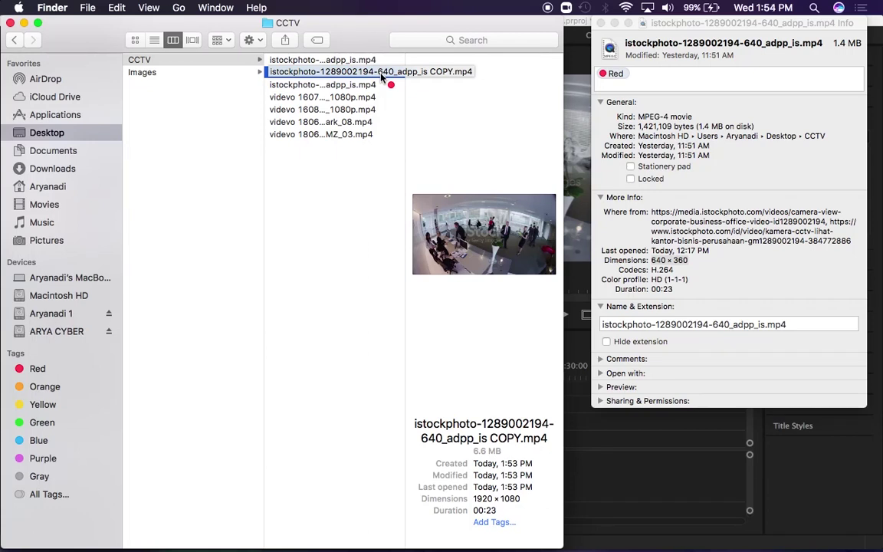
pyautogui.press('Return')
pyautogui.press('super+i')
pyautogui.moveTo(225, 33); pyautogui.dragTo(524, 25)
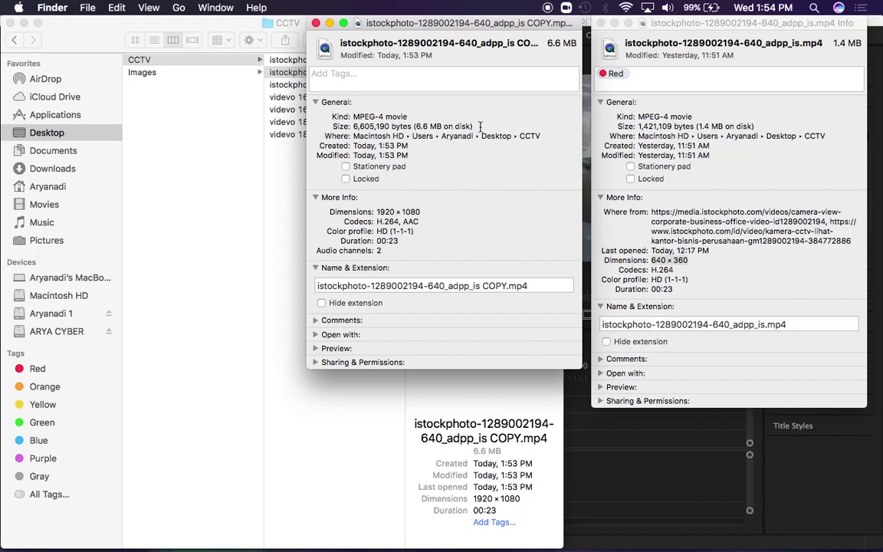
# - Compare the file size and dimensions of the exported copy with those of the original video
pyautogui.moveTo(473, 127); pyautogui.dragTo(333, 129)
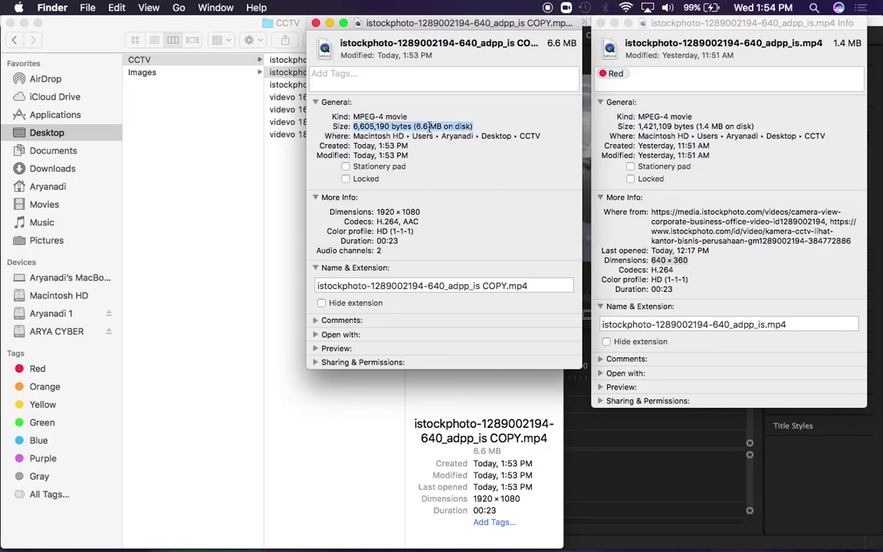
pyautogui.click(634, 115)
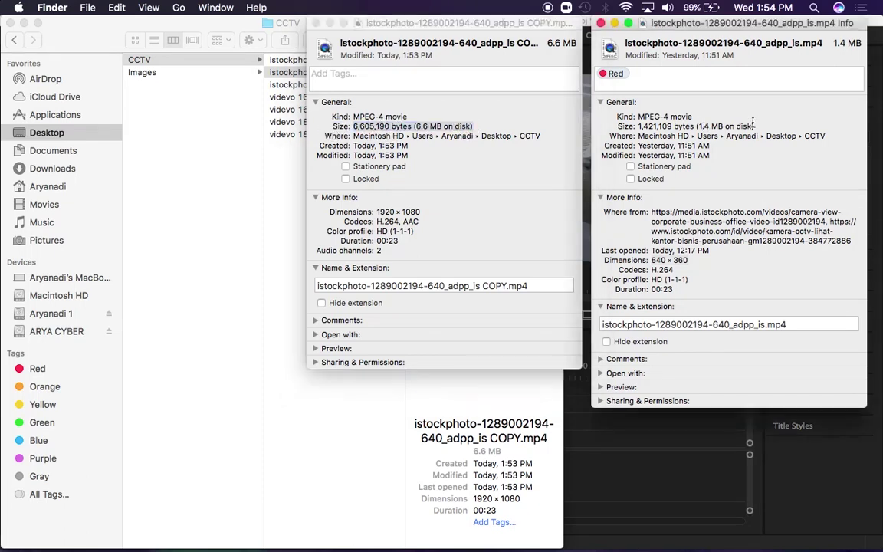
pyautogui.moveTo(760, 127); pyautogui.dragTo(695, 128)
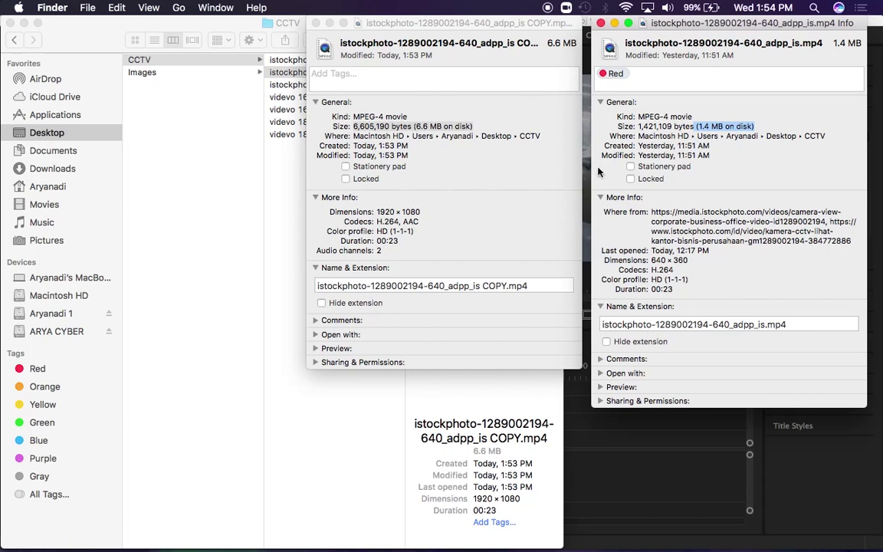
pyautogui.click(502, 180)
pyautogui.moveTo(421, 213); pyautogui.dragTo(289, 195)
pyautogui.click(625, 261)
pyautogui.moveTo(689, 261); pyautogui.dragTo(646, 261)
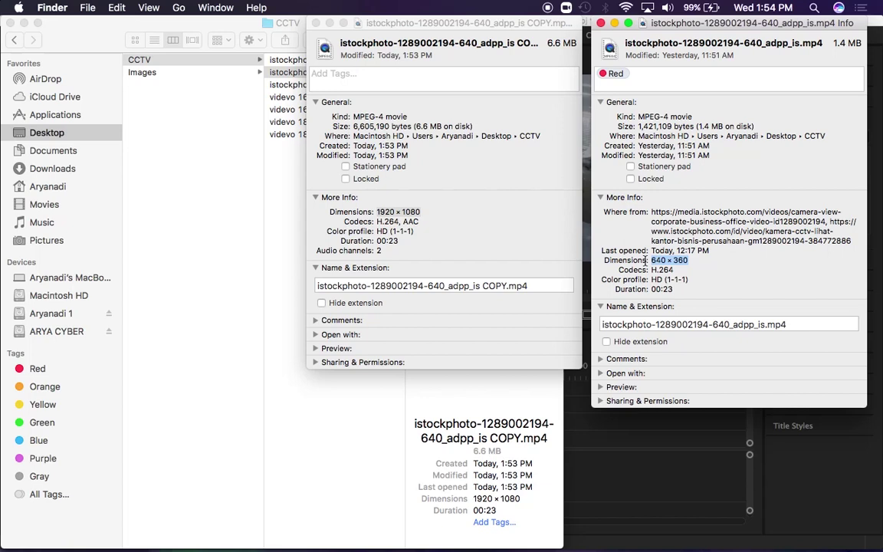
pyautogui.click(348, 422)
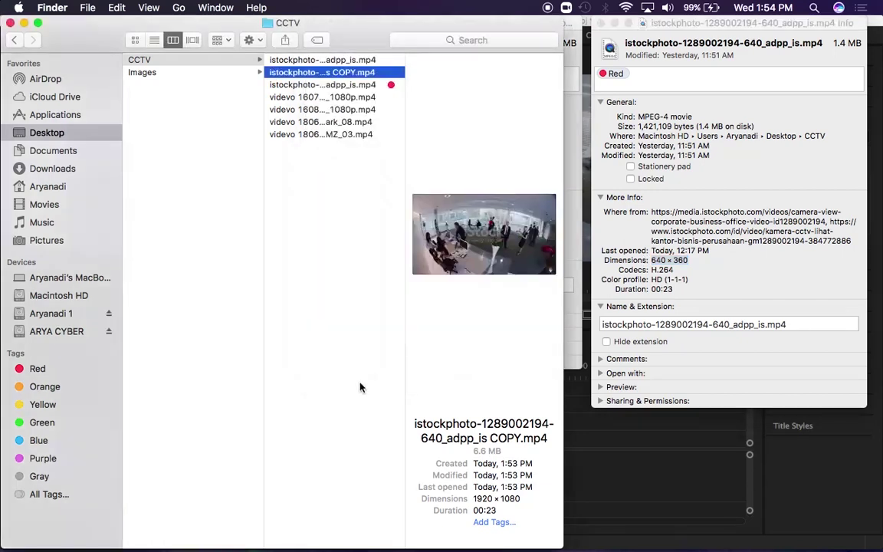
pyautogui.click(379, 86)
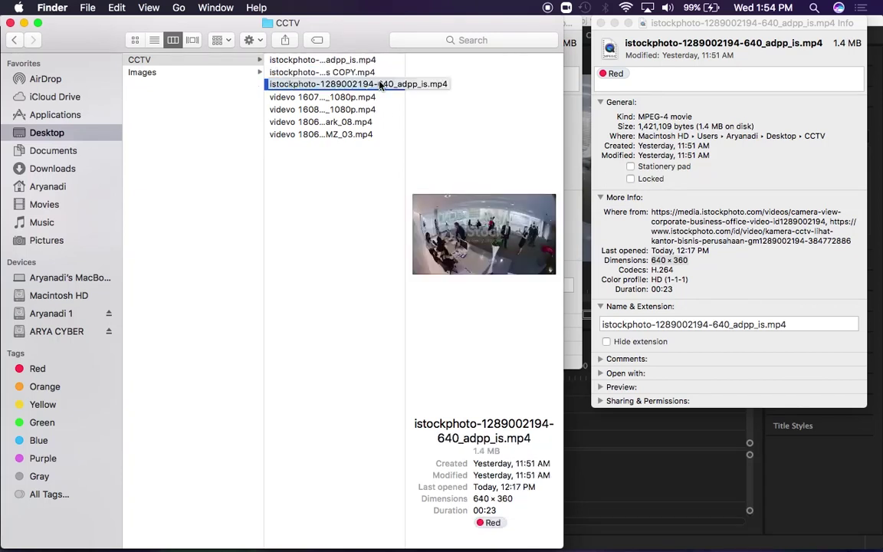
pyautogui.press('space')
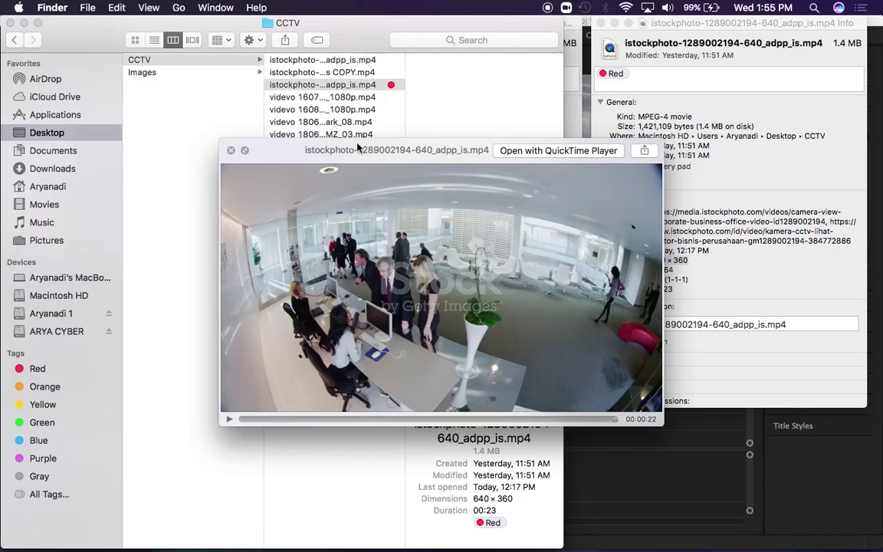
pyautogui.press('space')
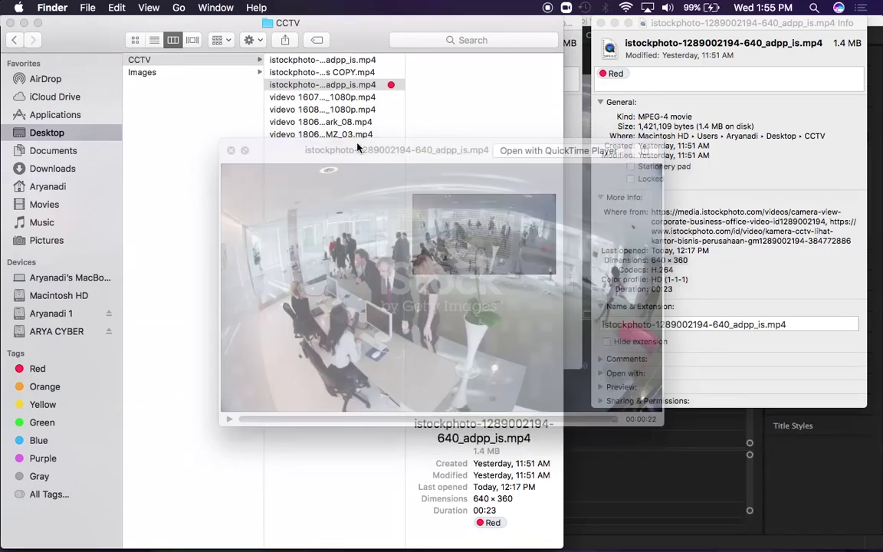
pyautogui.press('Up')
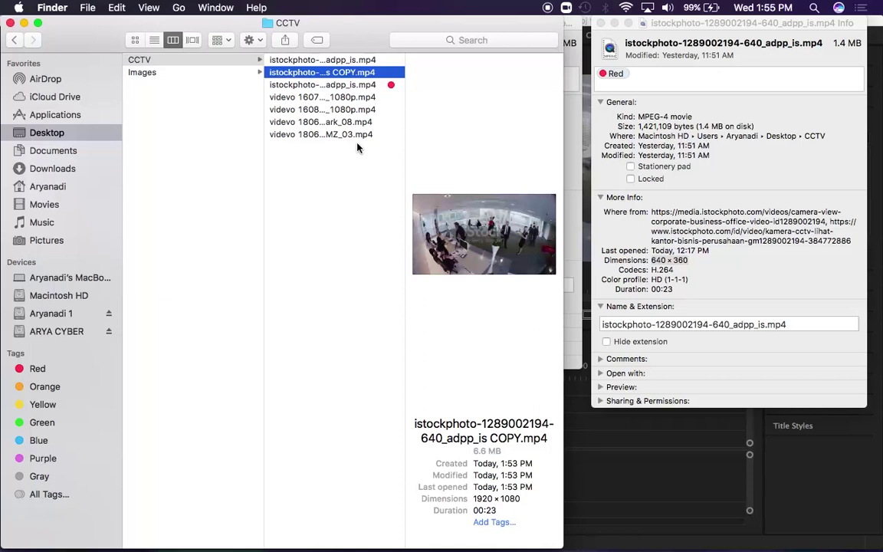
pyautogui.press('space')
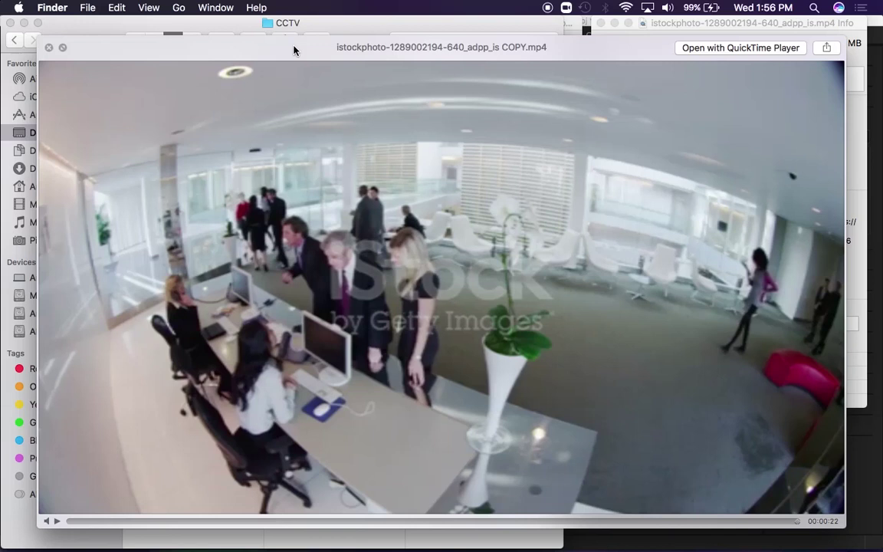
pyautogui.press('space')
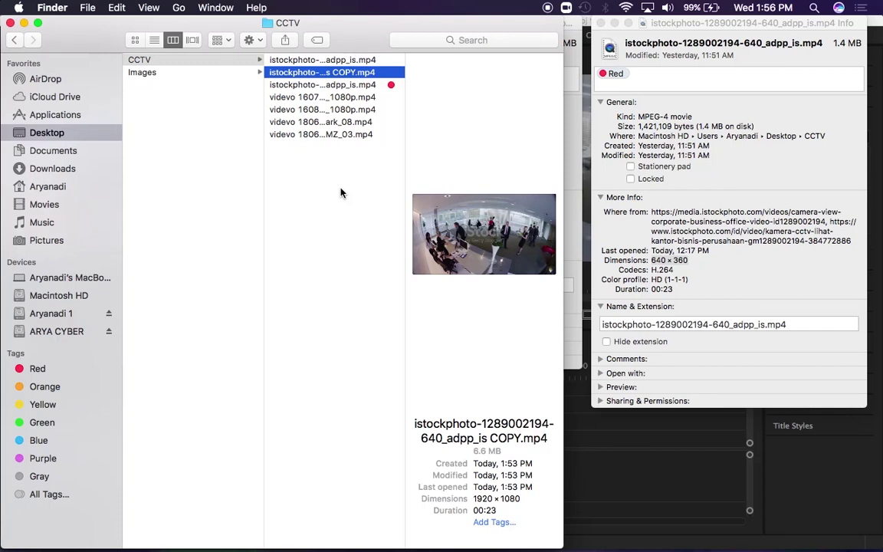
# - Close the file info windows of the original and the copy, and return to Premiere Pro
pyautogui.click(602, 24)
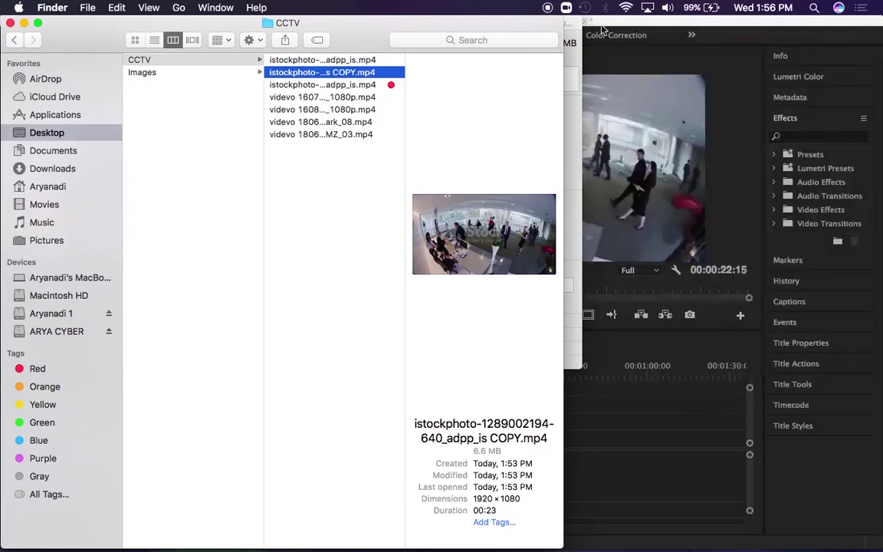
pyautogui.press('super+i')
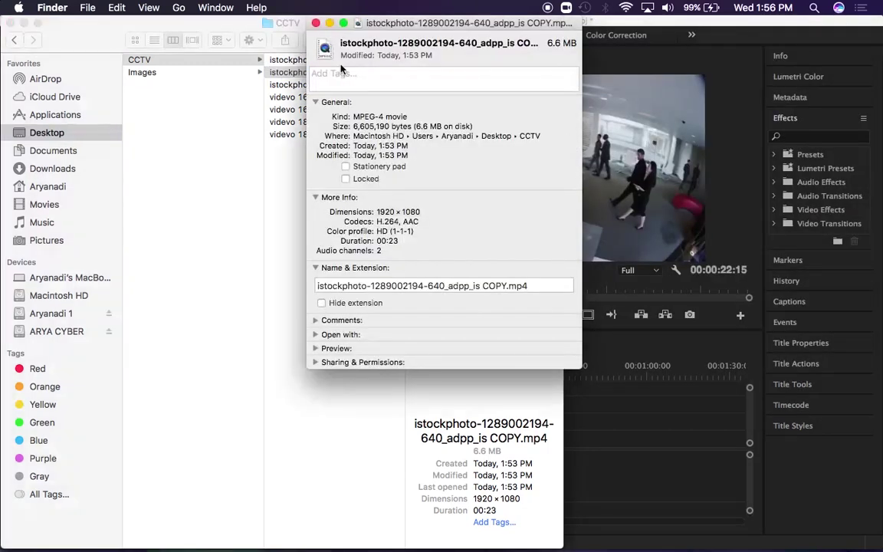
pyautogui.click(315, 23)
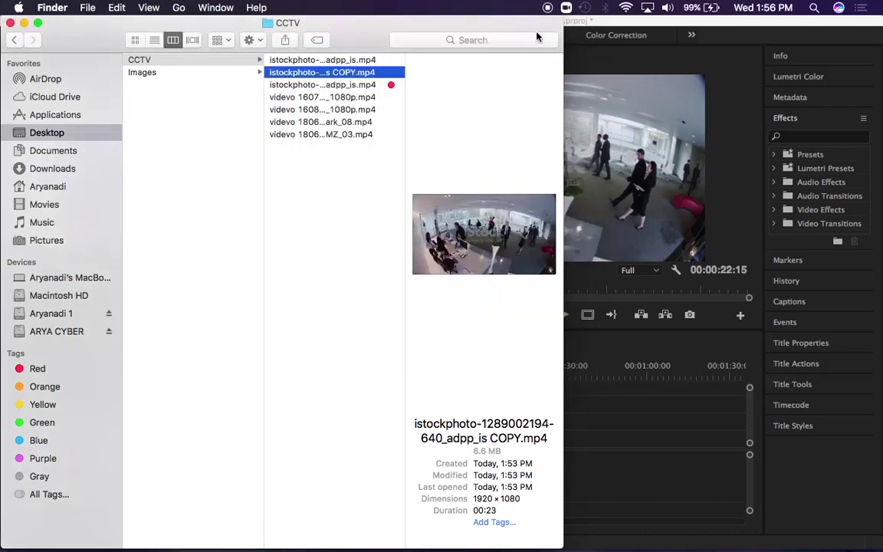
pyautogui.click(613, 24)
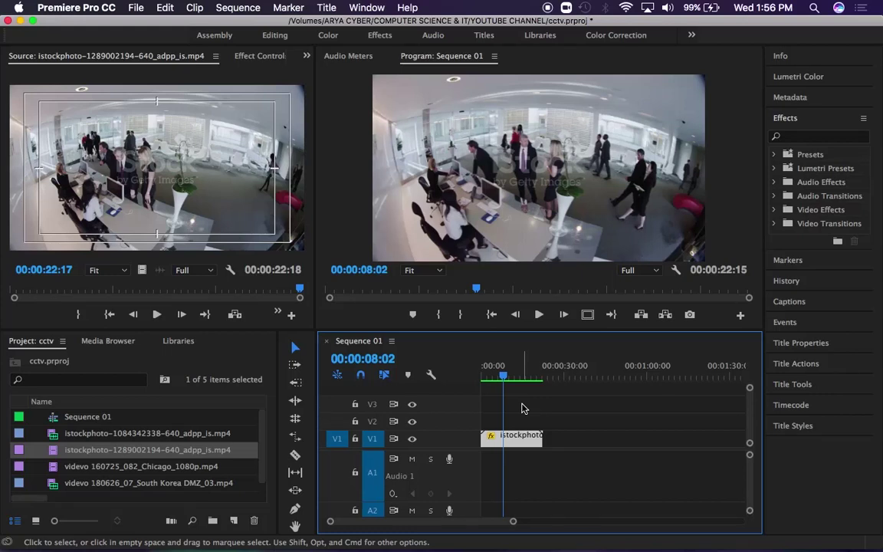
# - Switch to Final Cut Pro and play the cctv project's clip from the beginning of the timeline
pyautogui.moveTo(330, 549)
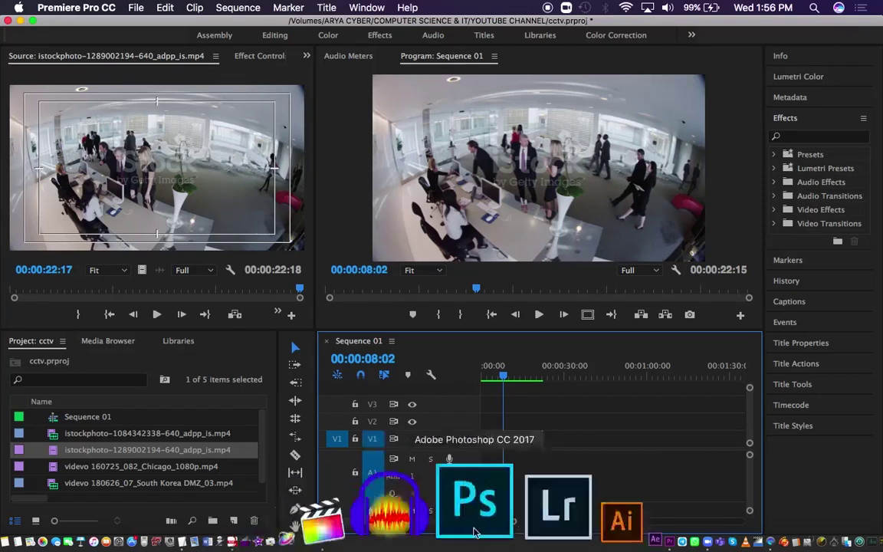
pyautogui.click(470, 458)
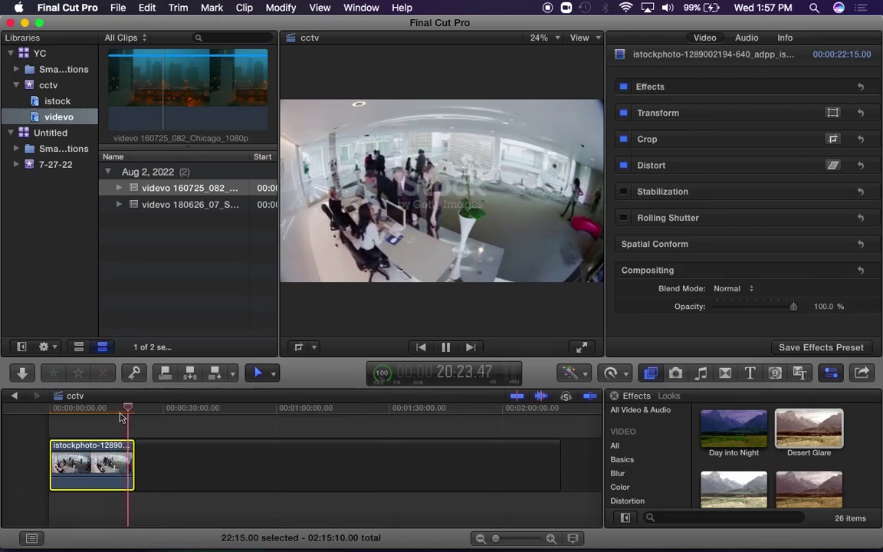
pyautogui.moveTo(132, 410); pyautogui.dragTo(50, 413)
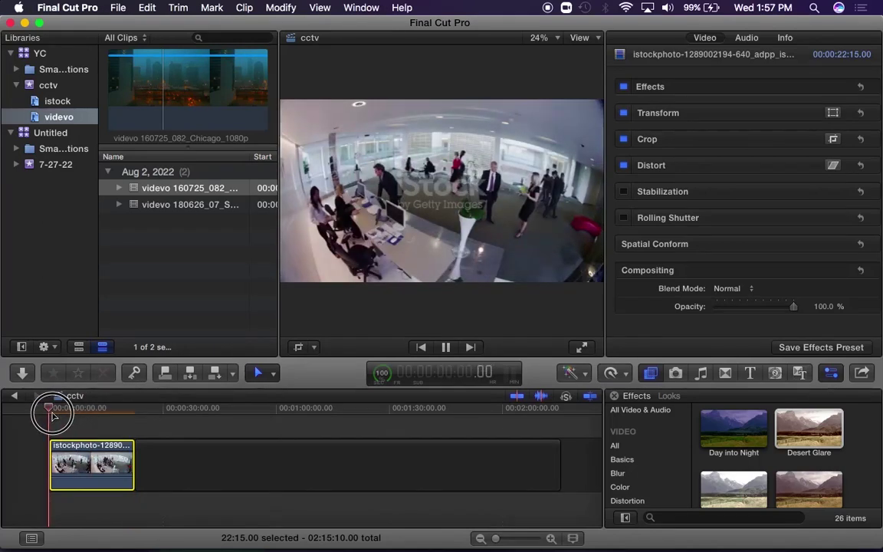
pyautogui.press('space')
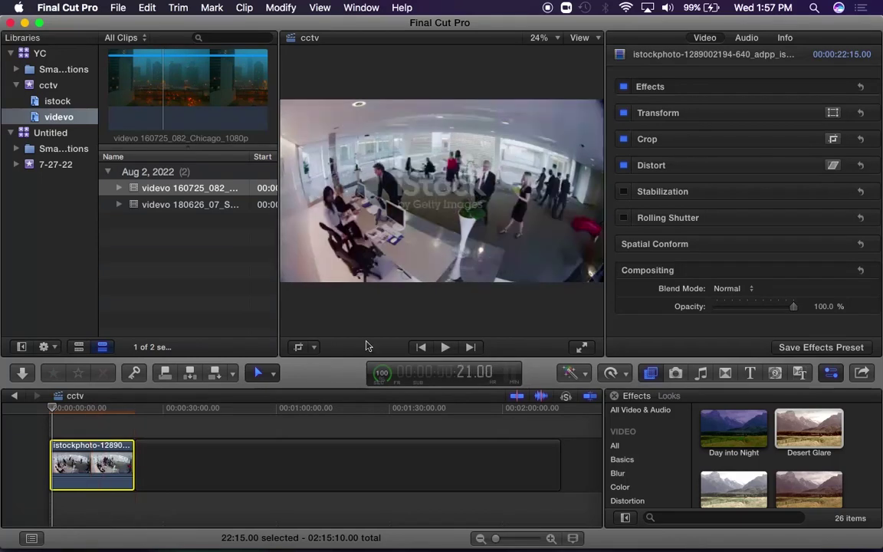
pyautogui.click(446, 348)
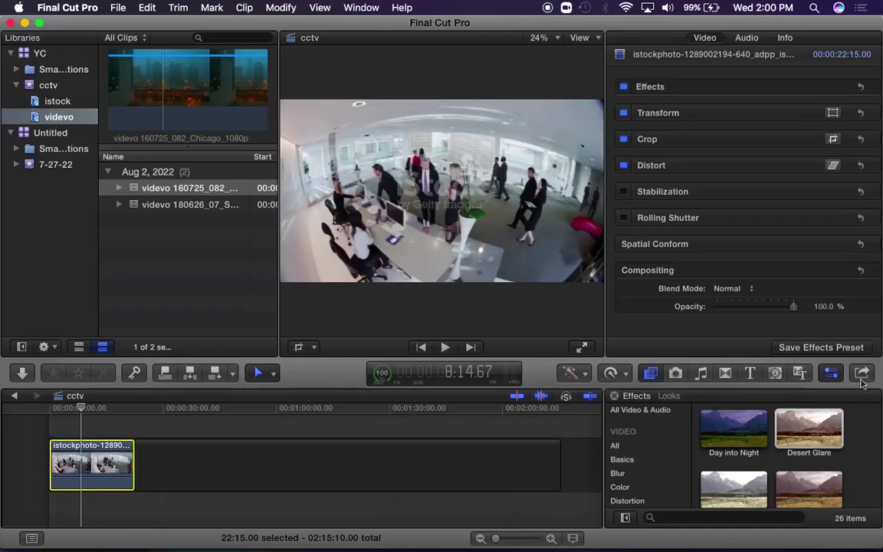
# - Start a file export of the cctv project and set its format to Computer
pyautogui.click(861, 374)
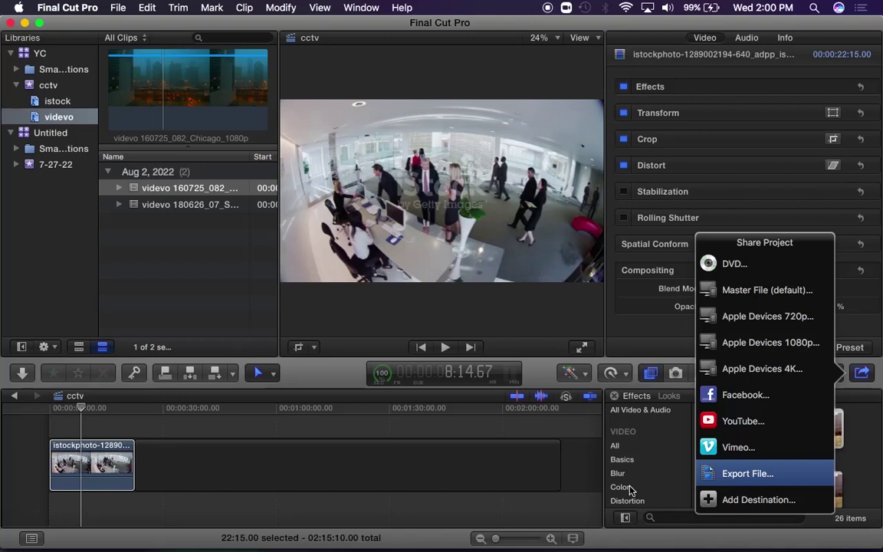
pyautogui.click(740, 474)
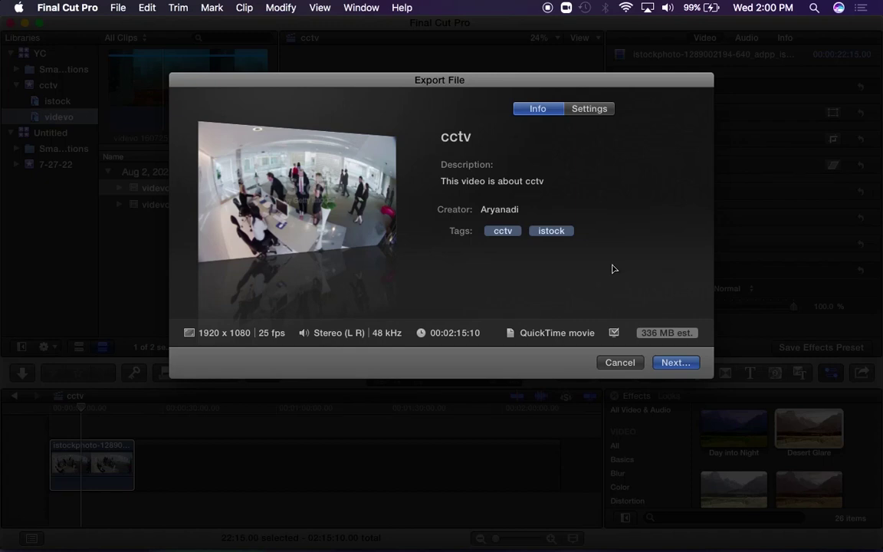
pyautogui.click(585, 113)
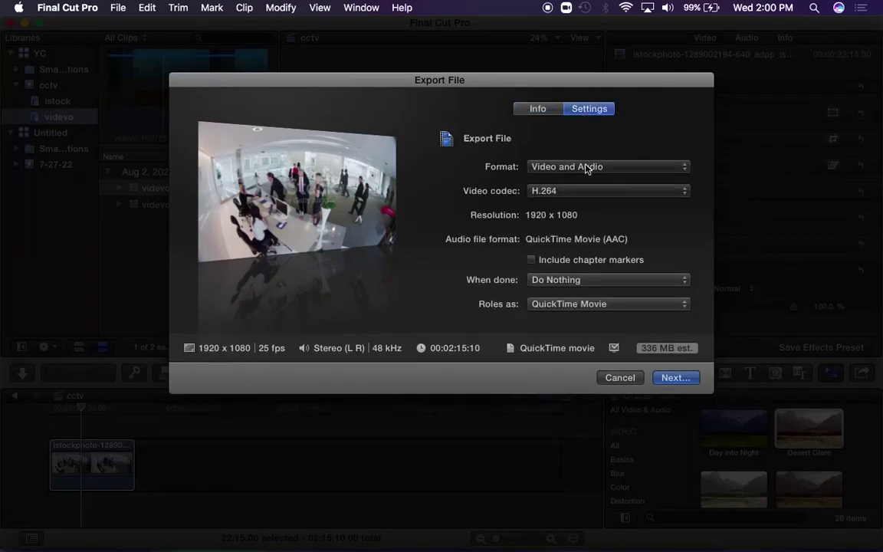
pyautogui.click(586, 168)
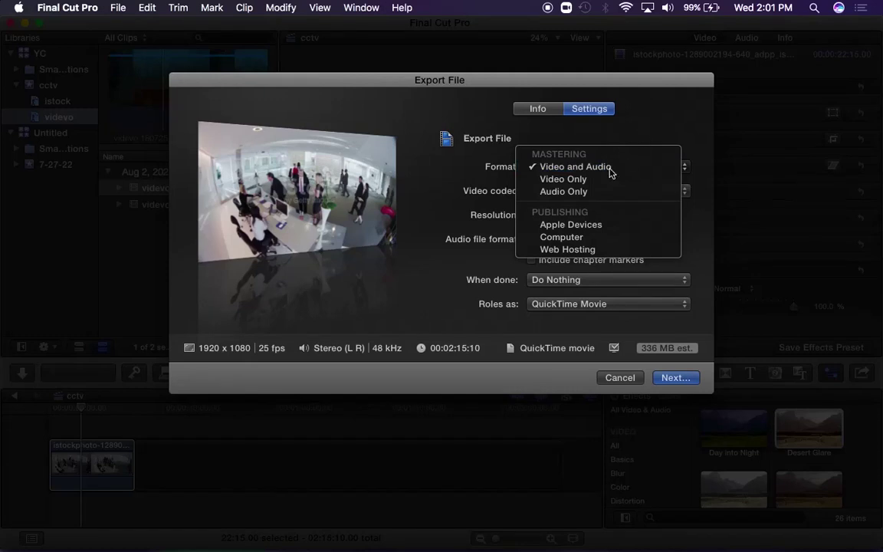
pyautogui.click(563, 239)
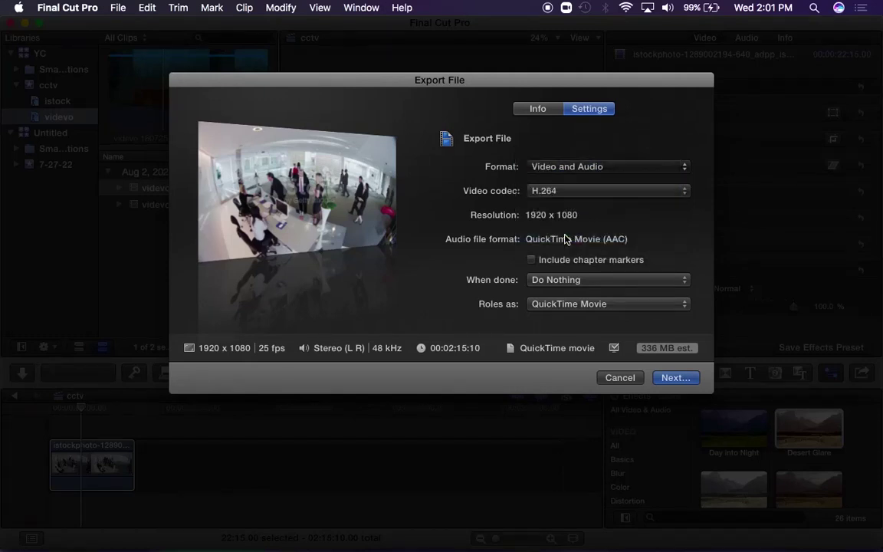
pyautogui.click(599, 170)
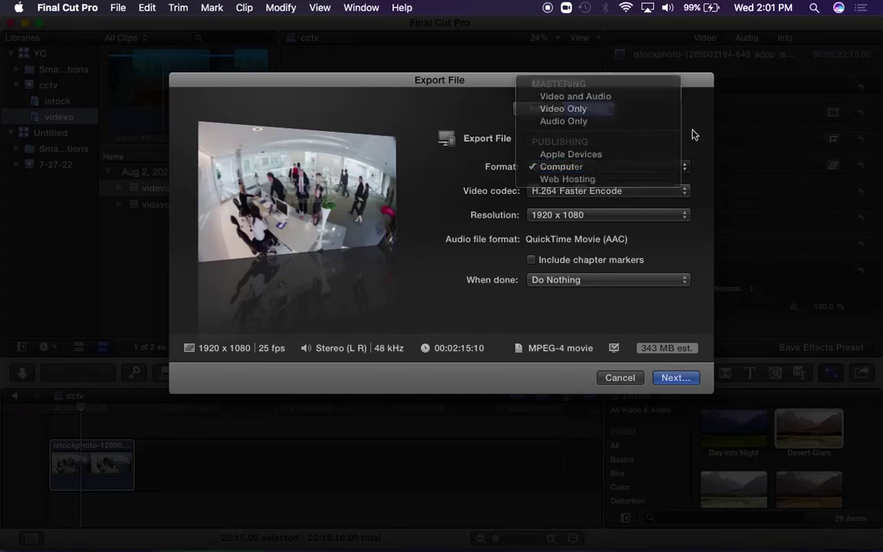
# - Set the video codec to H.264 Better Quality, keep 1920 x 1080, and save the export as cctv in the YOUTUBE CHANNEL folder
pyautogui.click(627, 198)
pyautogui.click(627, 197)
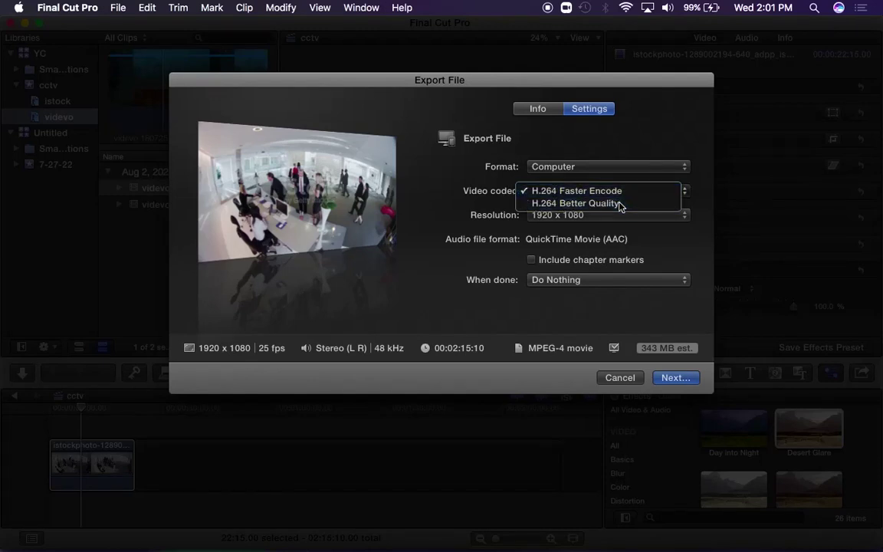
pyautogui.click(619, 204)
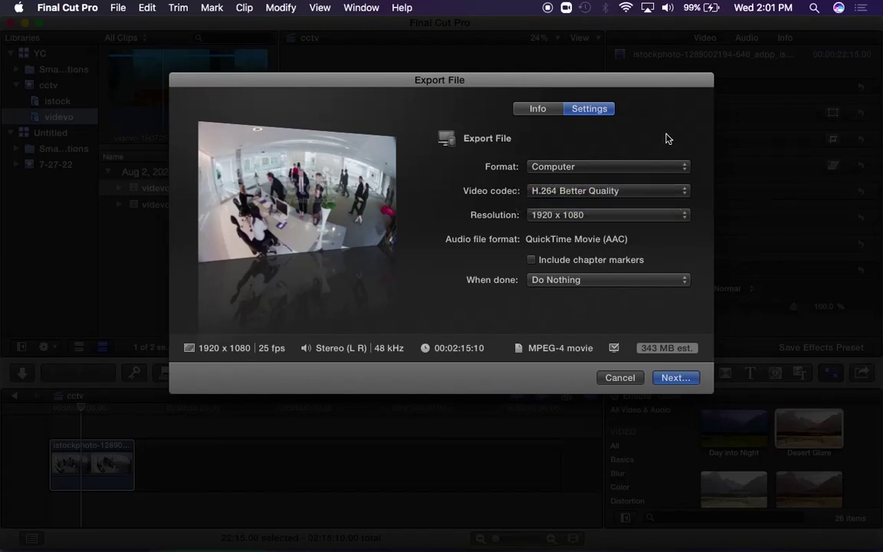
pyautogui.click(609, 215)
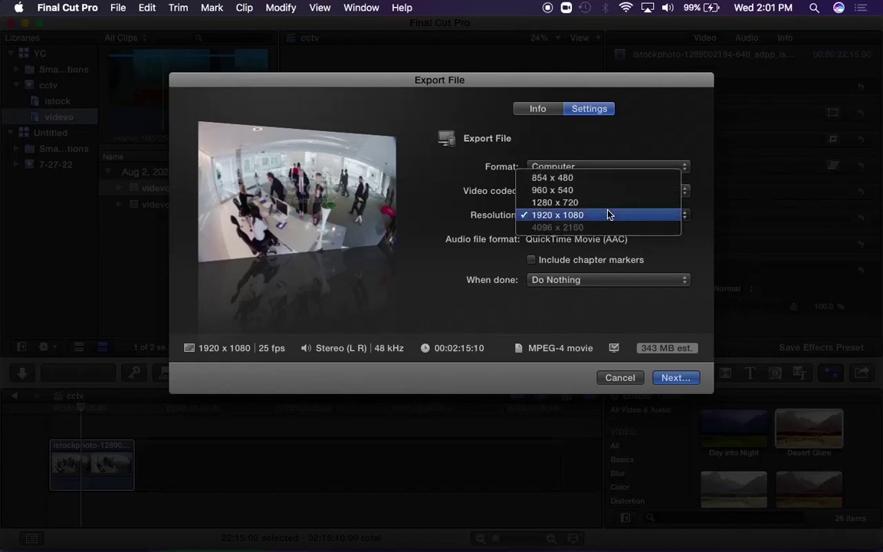
pyautogui.click(661, 142)
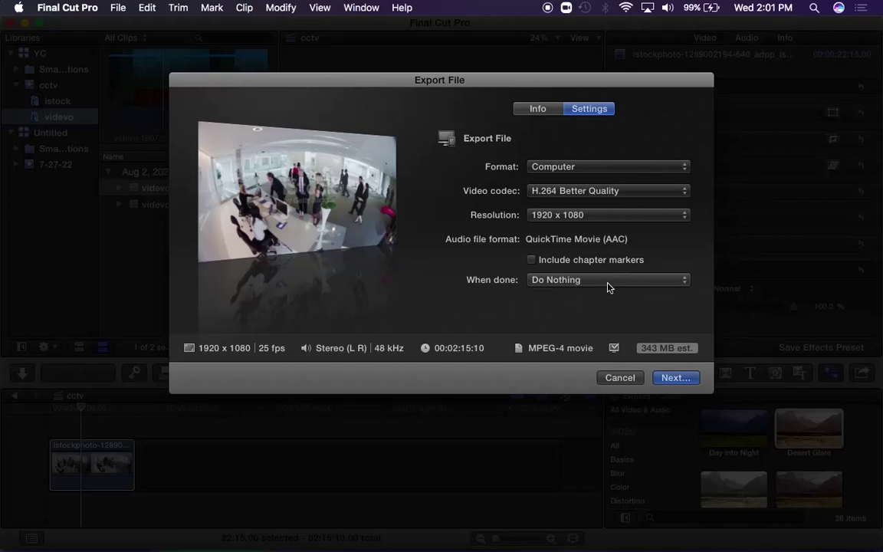
pyautogui.click(675, 378)
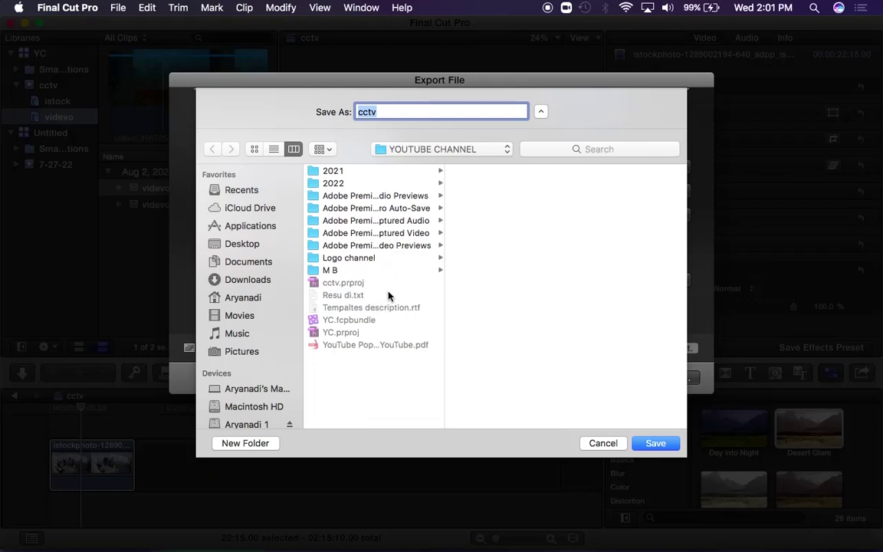
pyautogui.click(661, 447)
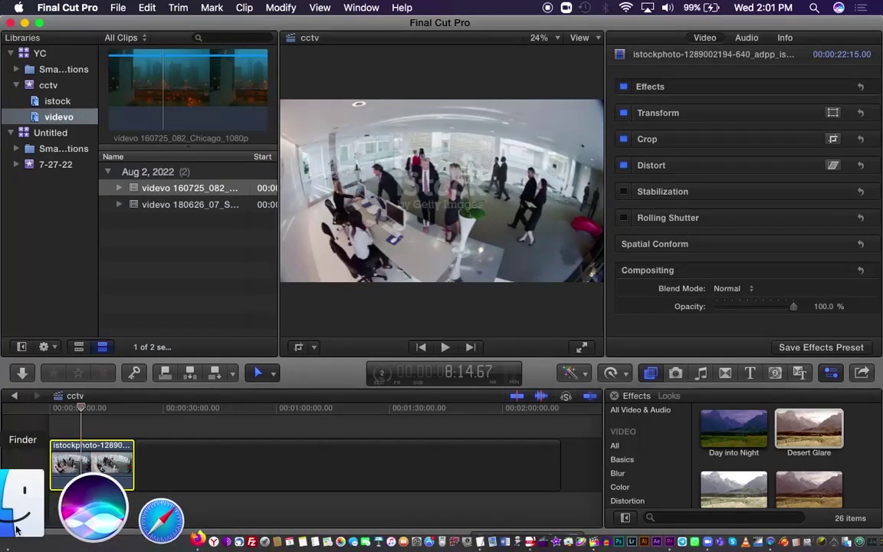
# - In Finder, preview the exported cctv.mp4 in the YOUTUBE CHANNEL folder and scrub through its footage
pyautogui.click(16, 517)
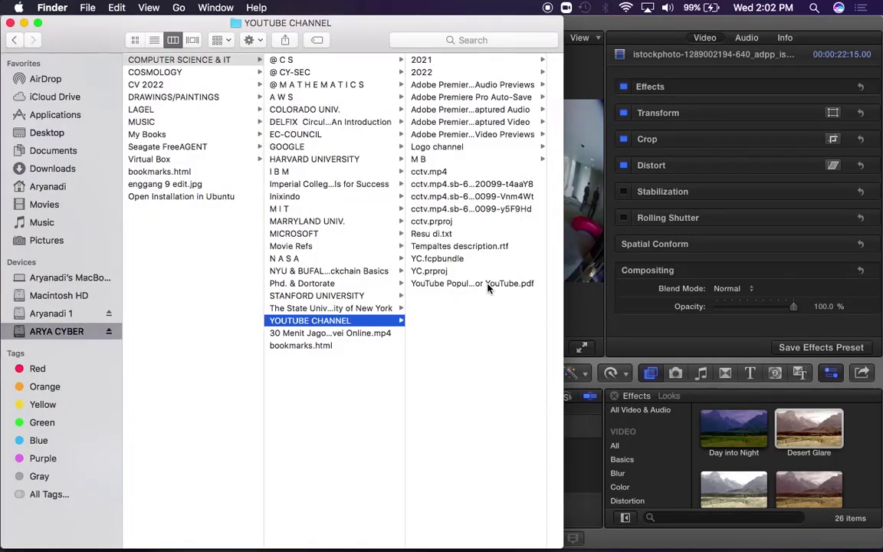
pyautogui.click(460, 172)
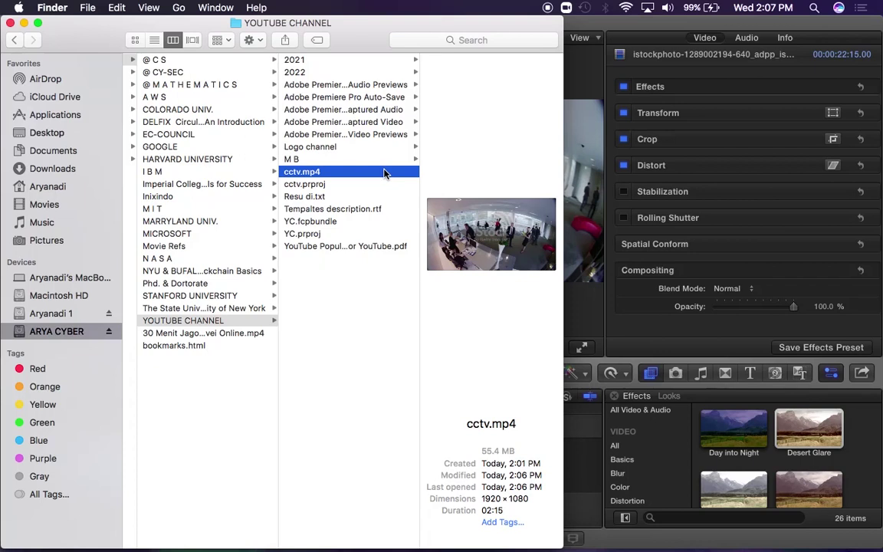
pyautogui.moveTo(479, 266)
pyautogui.press('space')
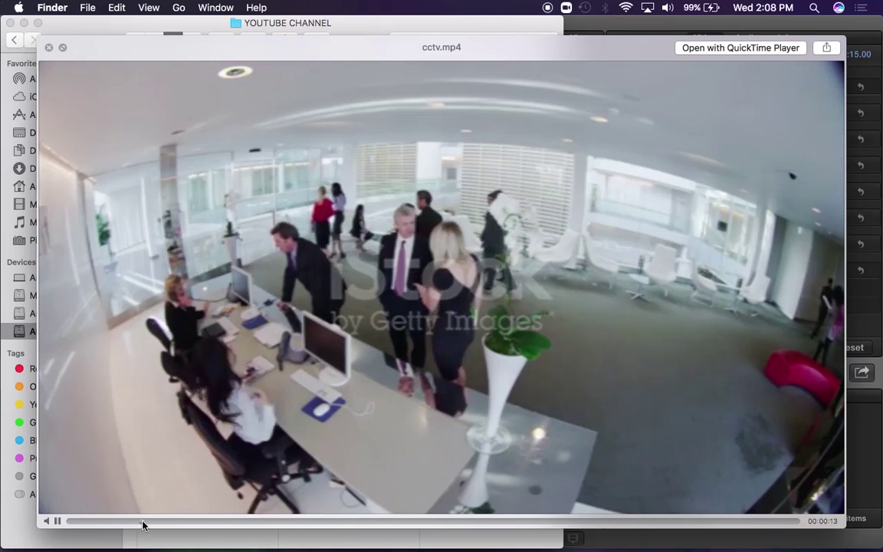
pyautogui.moveTo(165, 523); pyautogui.dragTo(136, 523)
pyautogui.press('space')
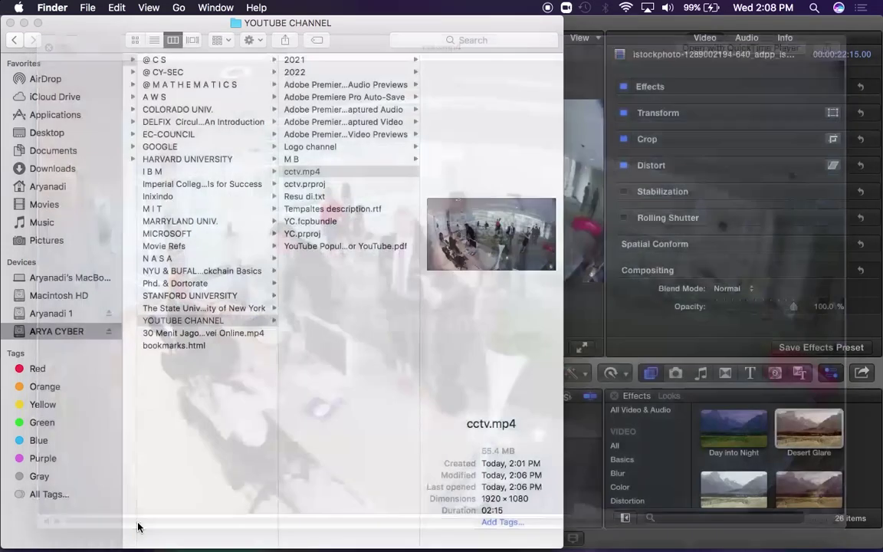
# - Open the CCTV folder on the Desktop and preview the red-tagged original video for comparison with the Final Cut Pro export
pyautogui.click(77, 134)
pyautogui.click(198, 61)
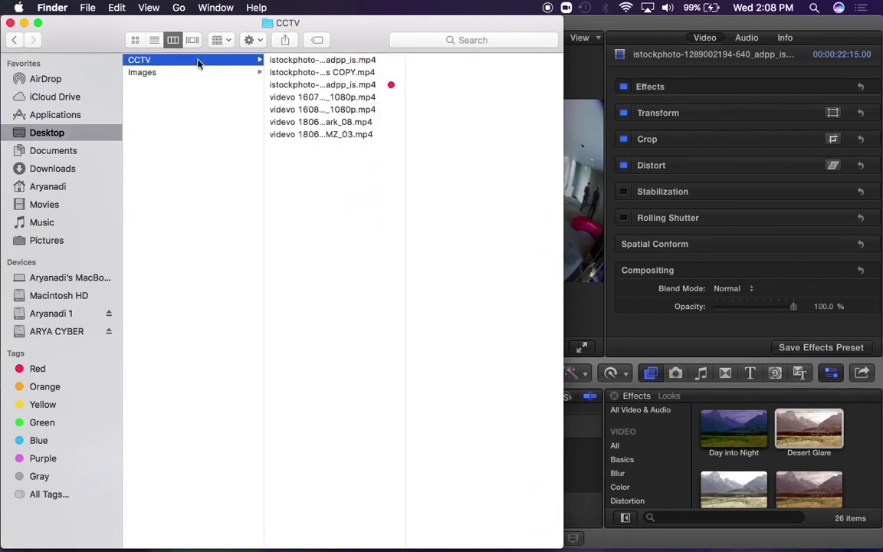
pyautogui.click(299, 85)
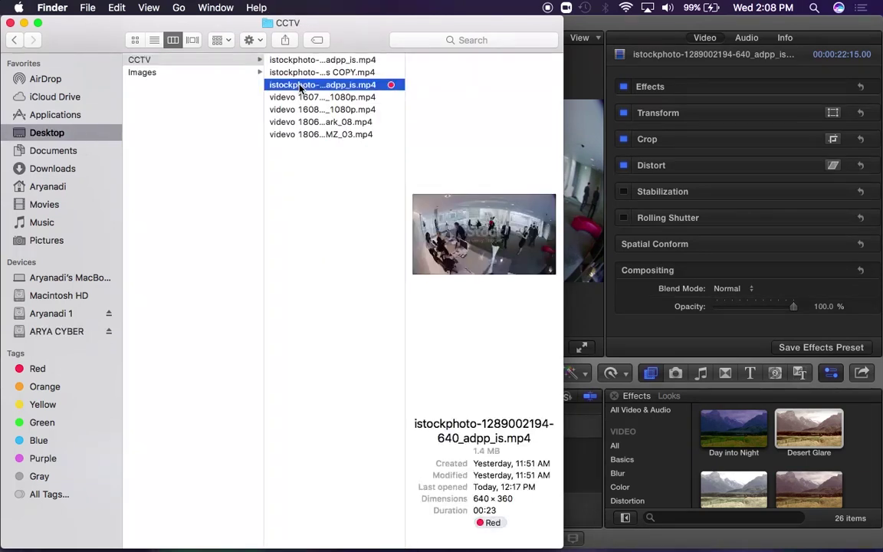
pyautogui.press('space')
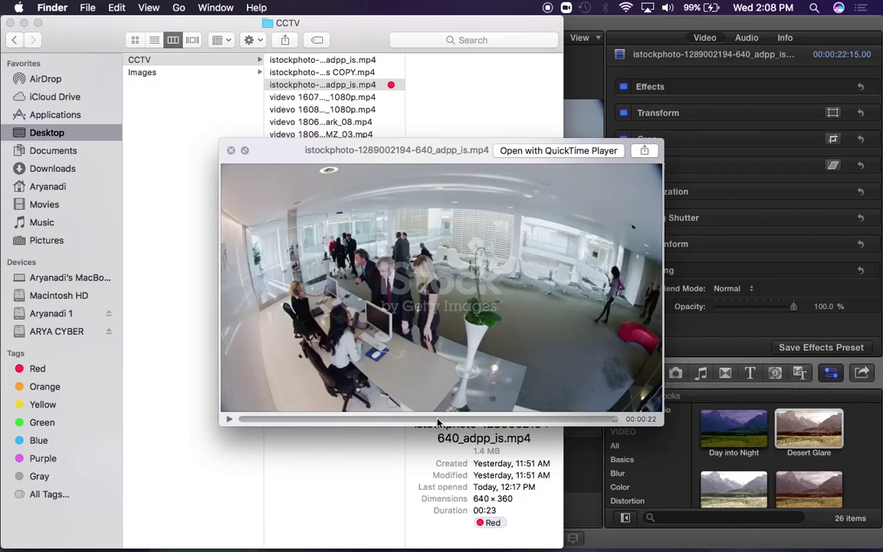
pyautogui.press('space')
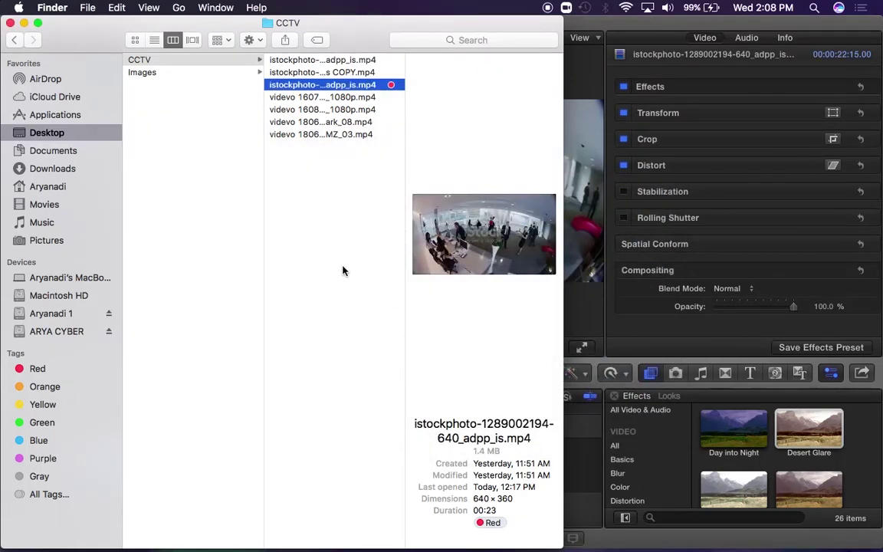